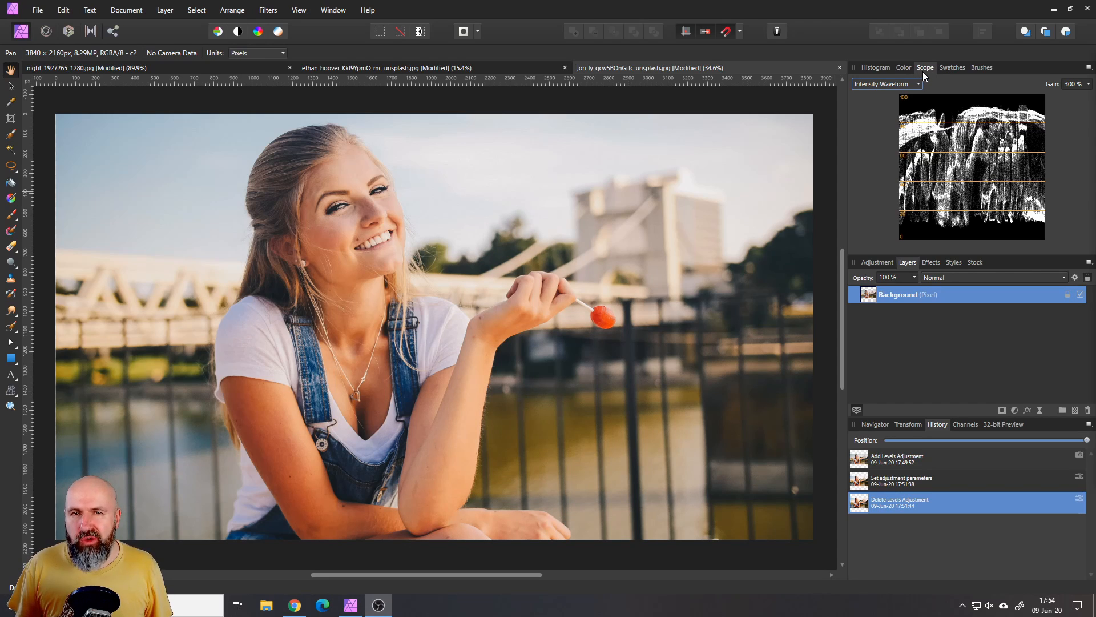
Step: View the photo's scope as RGB Waveform, RGB Parade, Power Spectral Density and Vectorscope, ending on Intensity Waveform
click(894, 85)
click(888, 110)
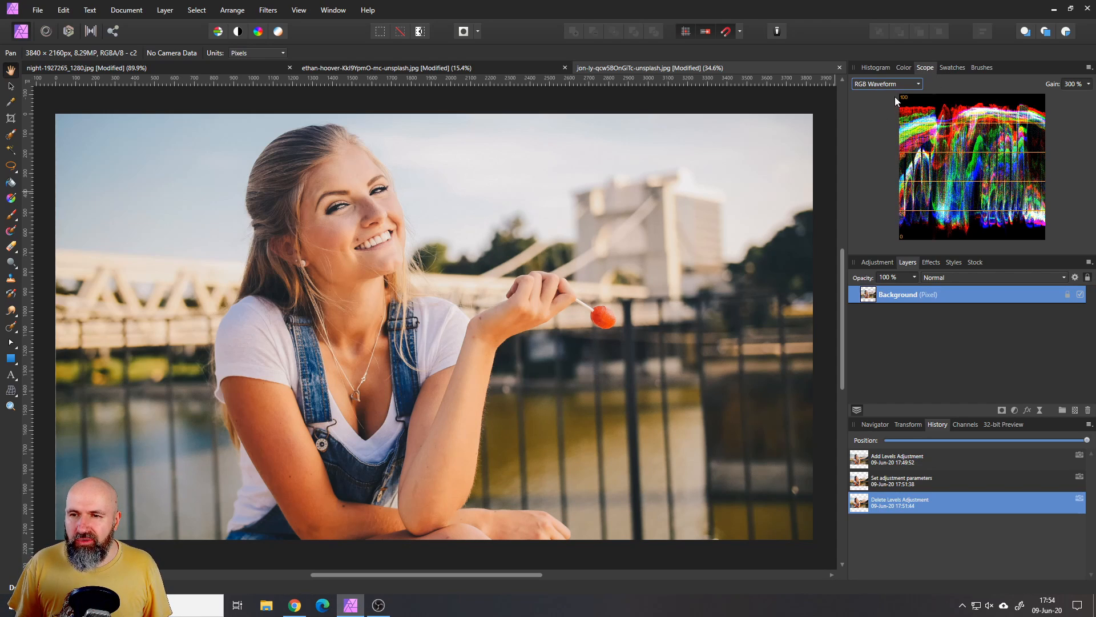
click(889, 84)
click(878, 123)
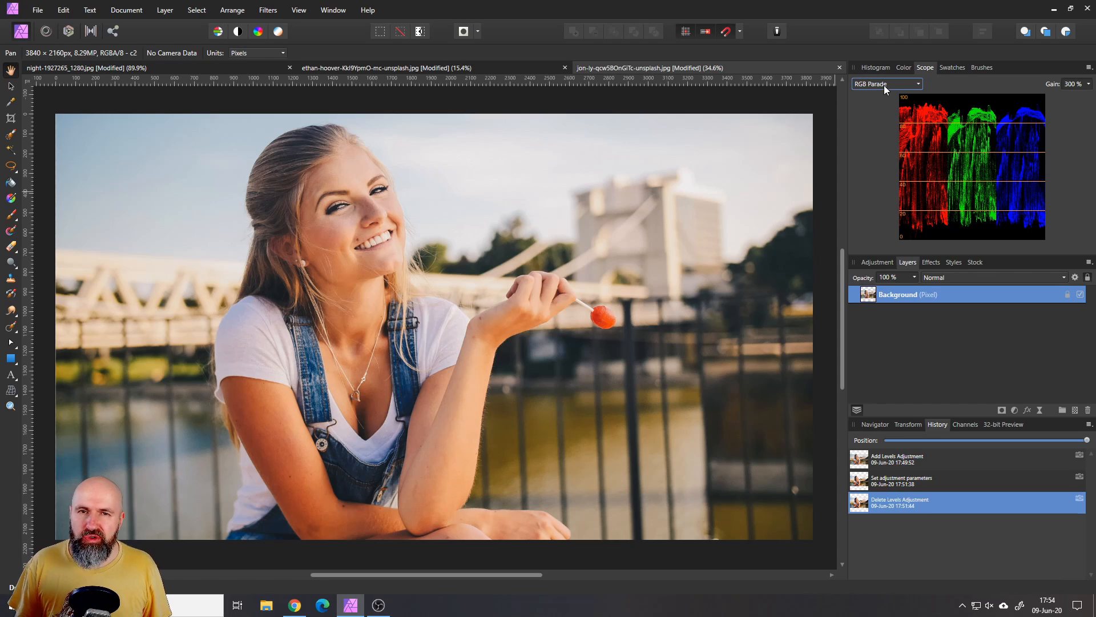
click(884, 85)
click(873, 135)
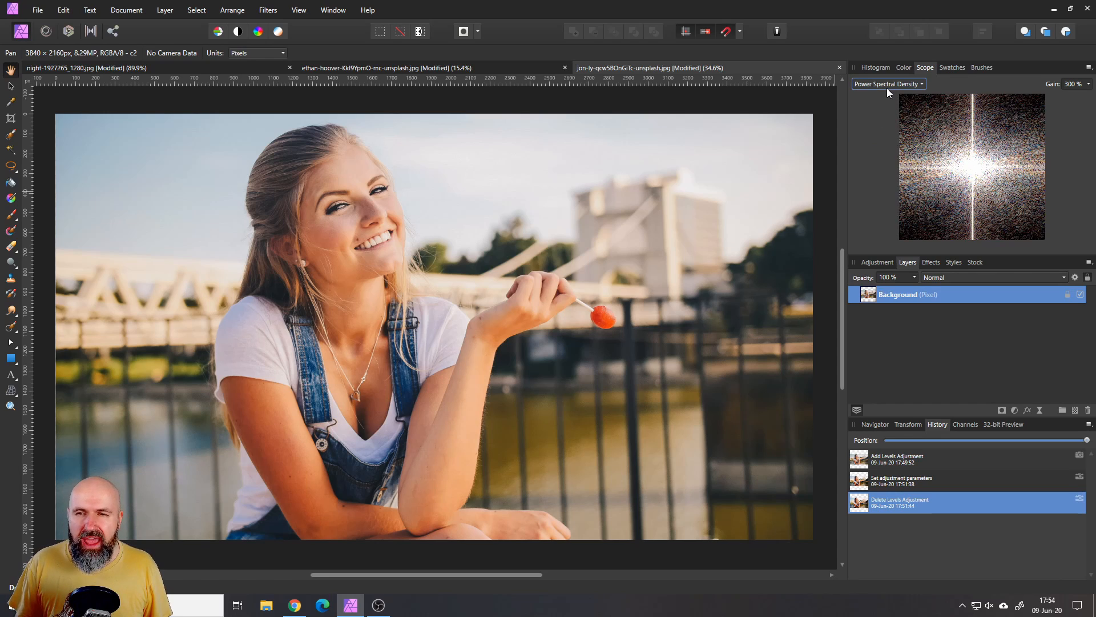
click(886, 85)
click(875, 150)
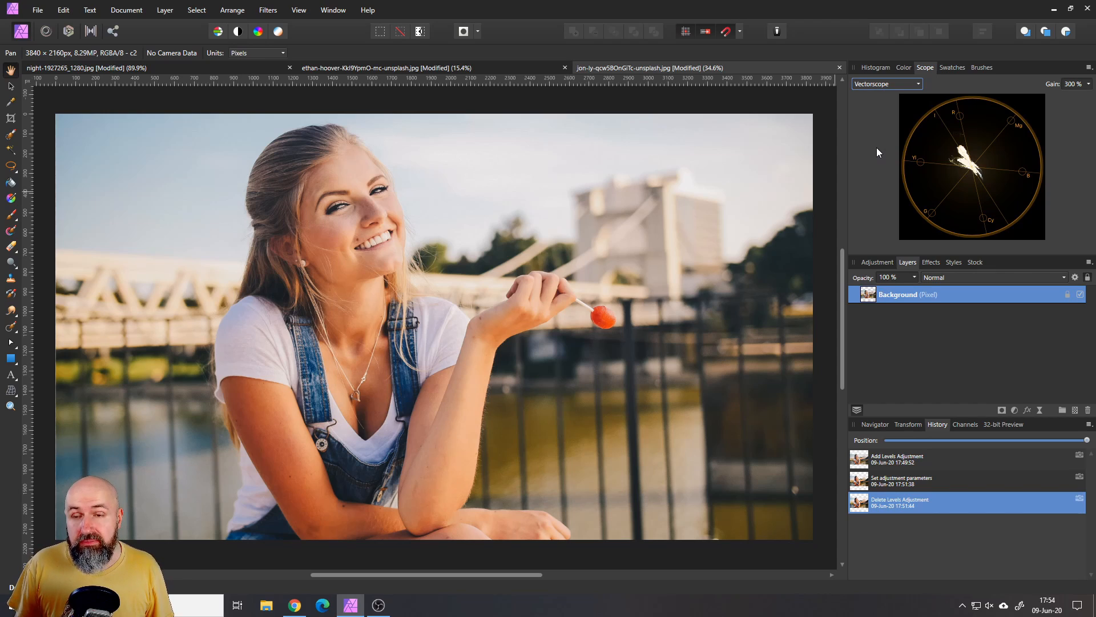
click(872, 84)
click(873, 97)
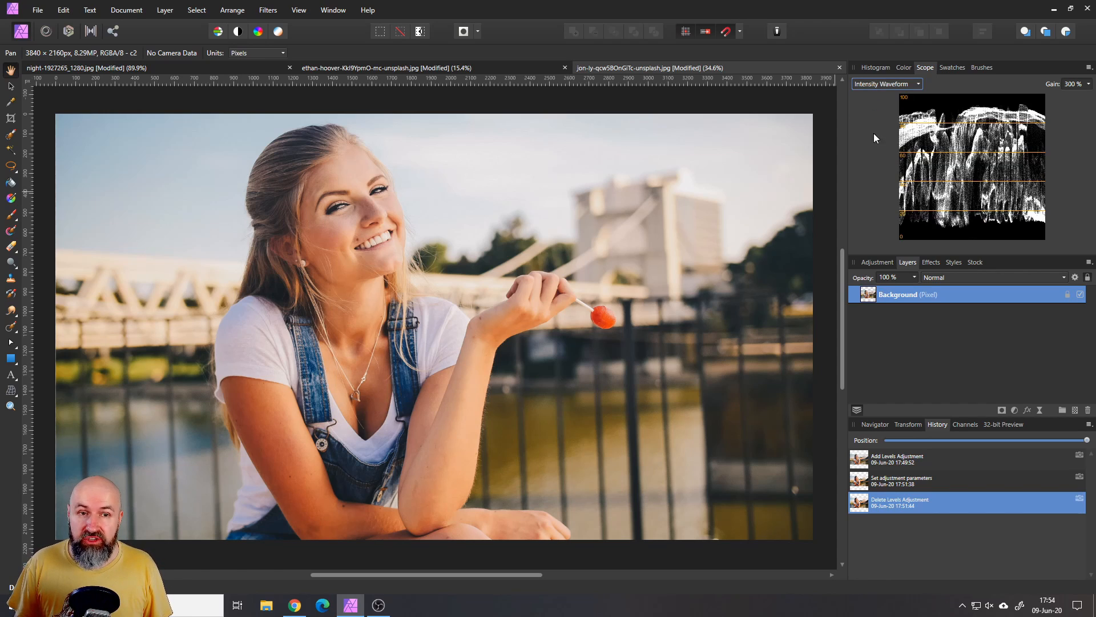
Step: Check in the list of studio panels that the Scope panel is enabled, without changing it
click(306, 9)
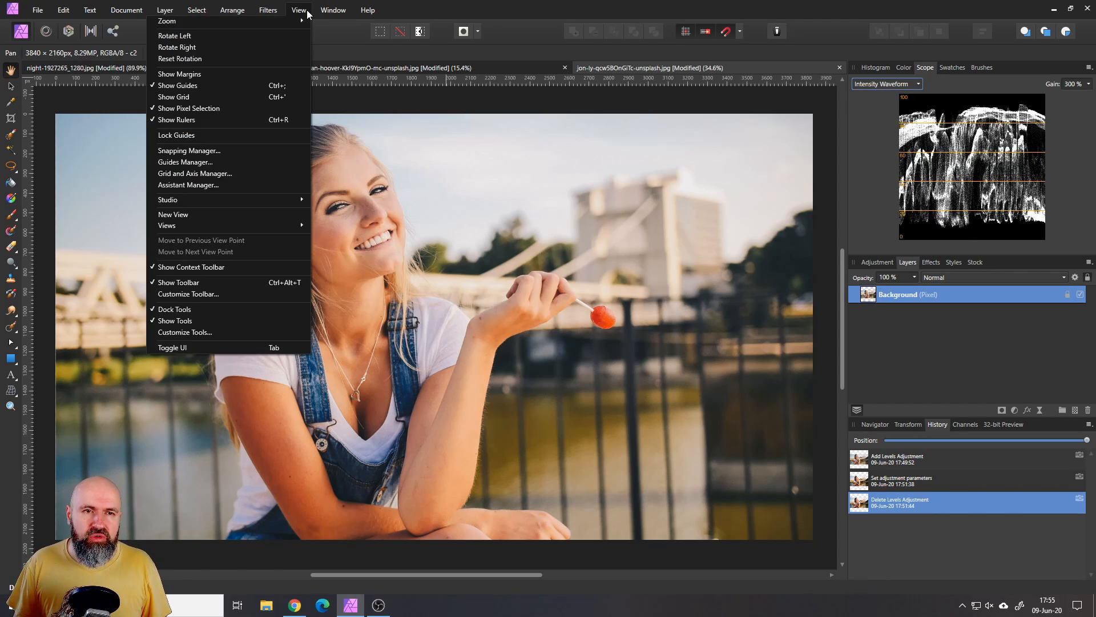
mouse_move(200, 201)
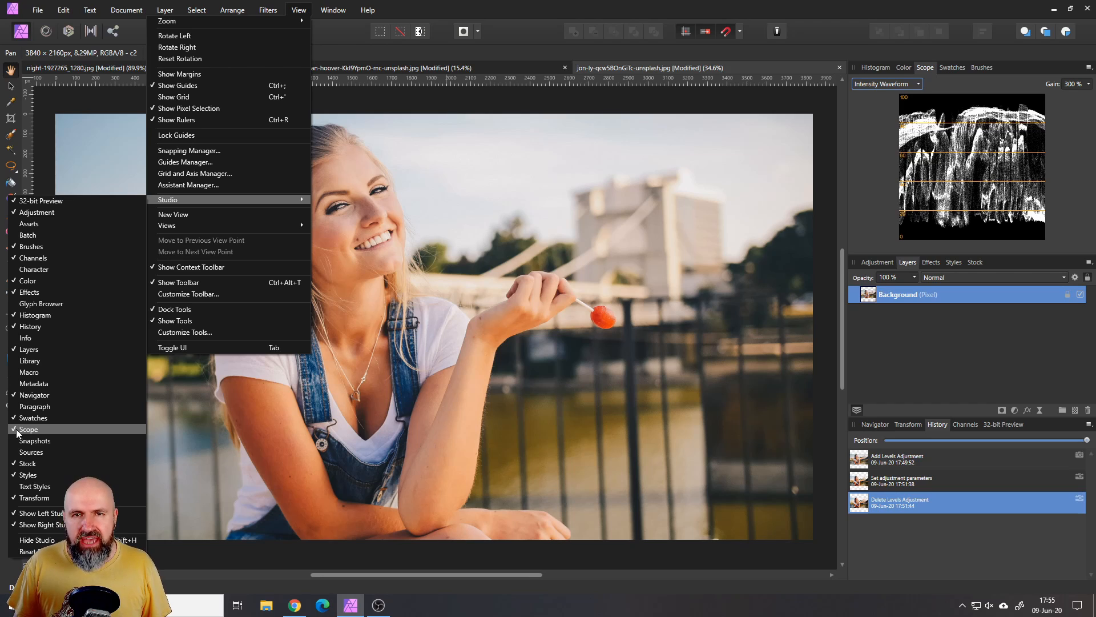
click(882, 134)
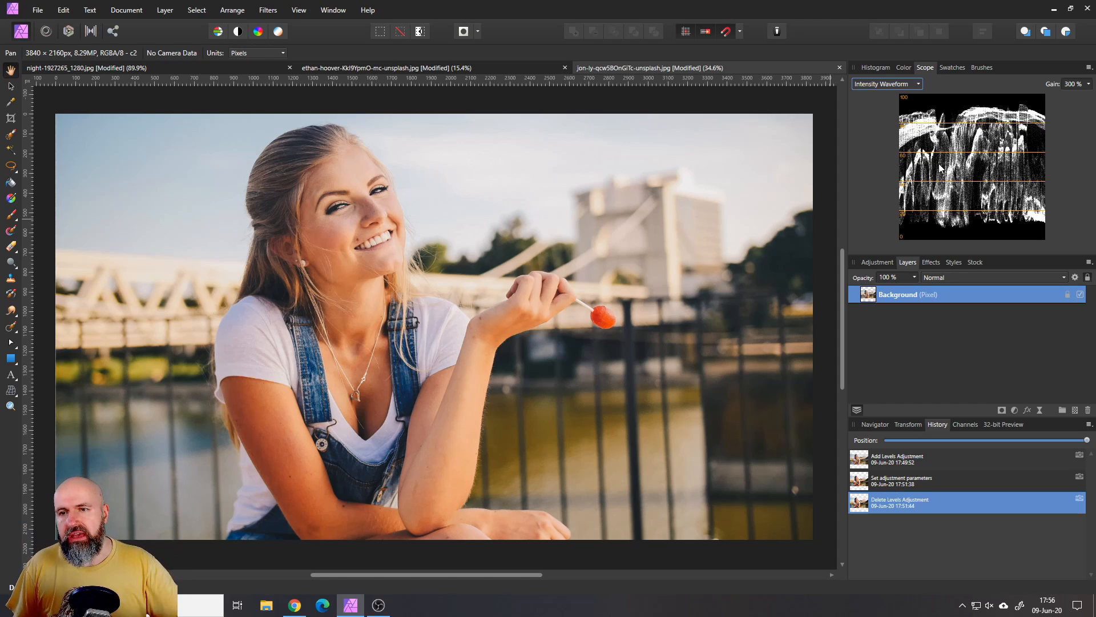
Step: Examine the portrait photo's scope in RGB Waveform, RGB Parade, Power Spectral Density and Vectorscope modes
click(885, 85)
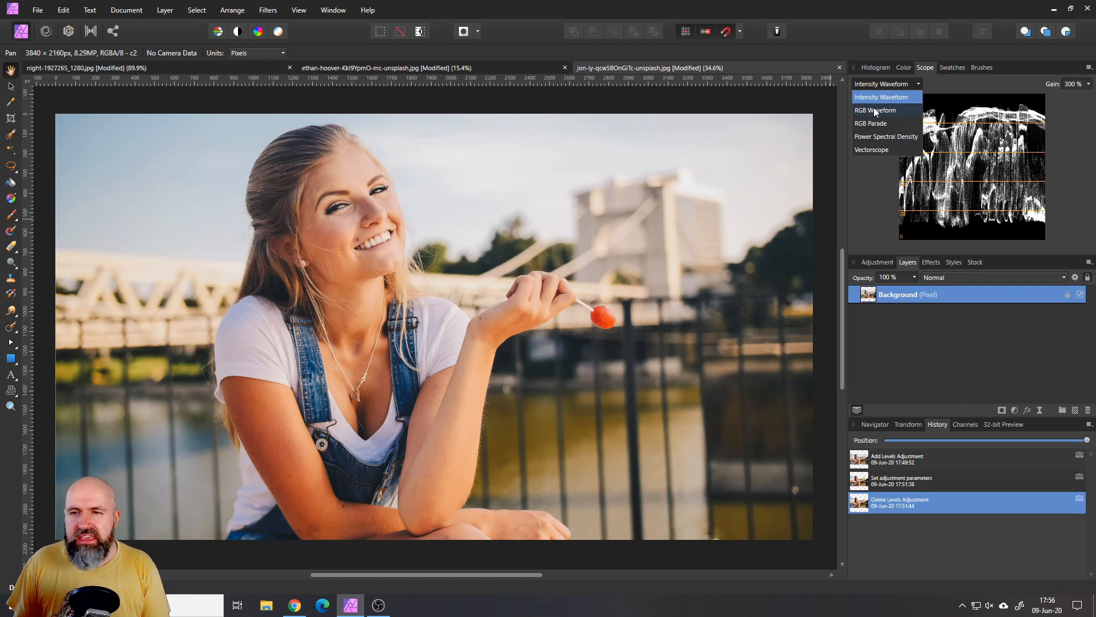
click(874, 109)
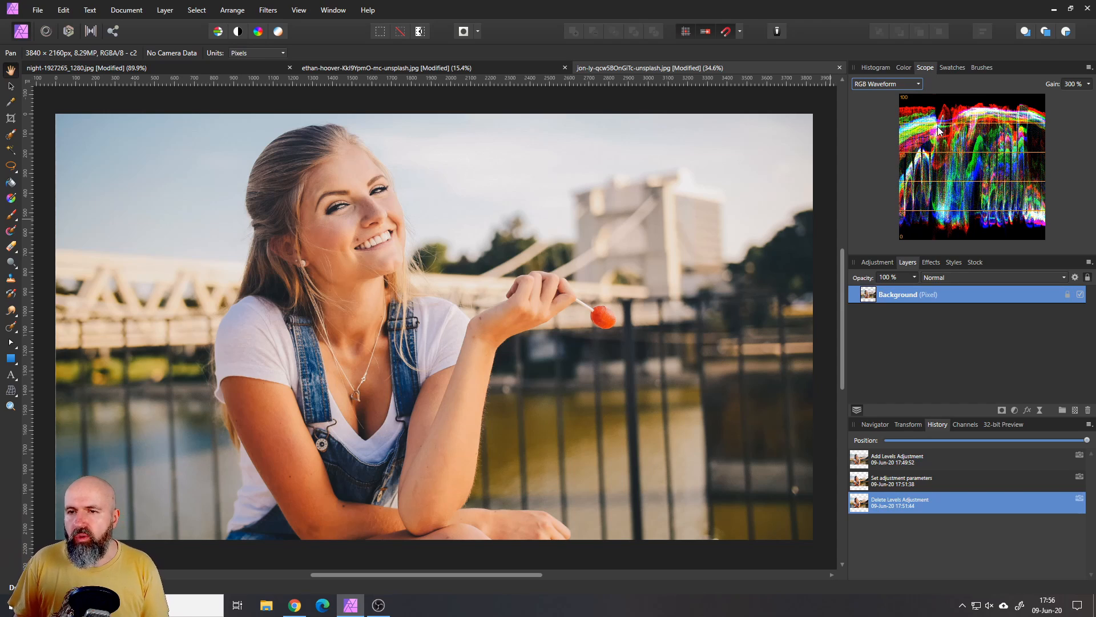
click(899, 86)
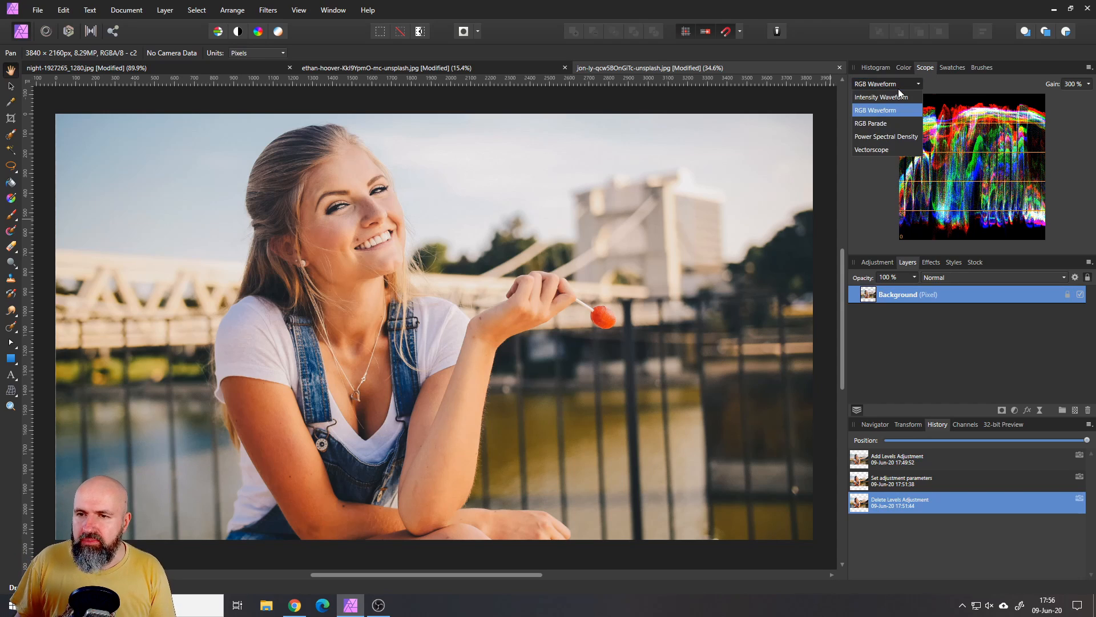
click(872, 123)
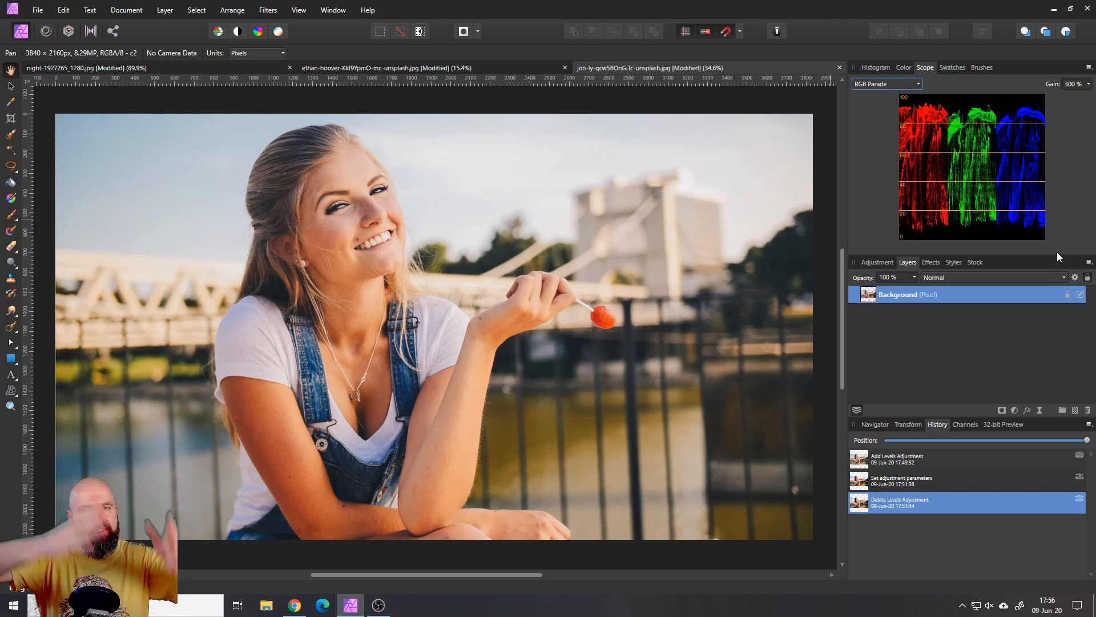
click(894, 85)
click(888, 136)
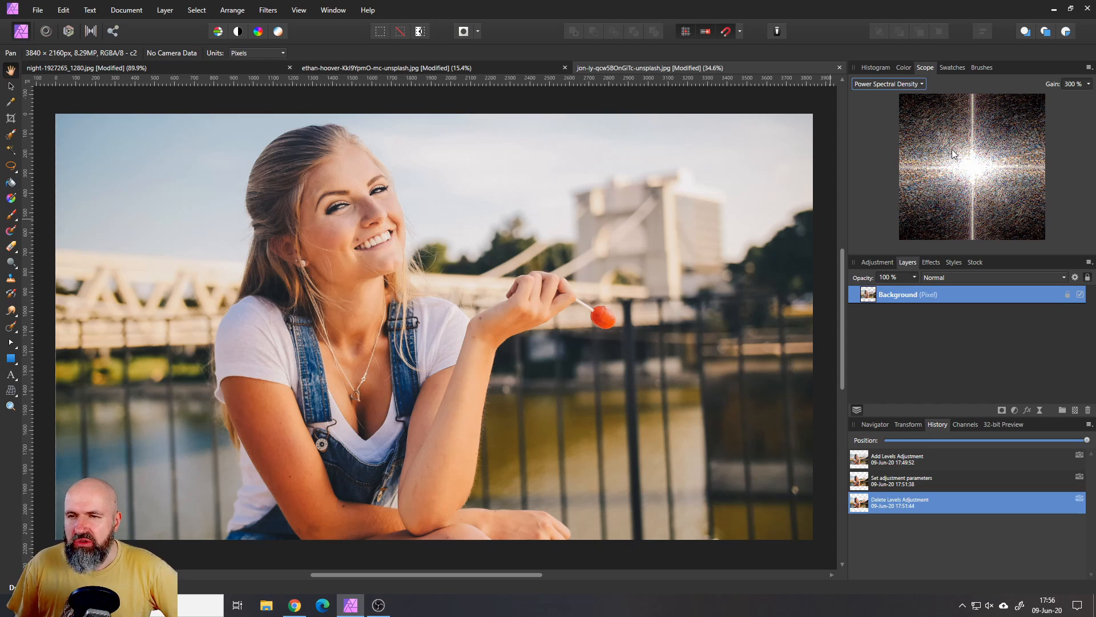
click(899, 84)
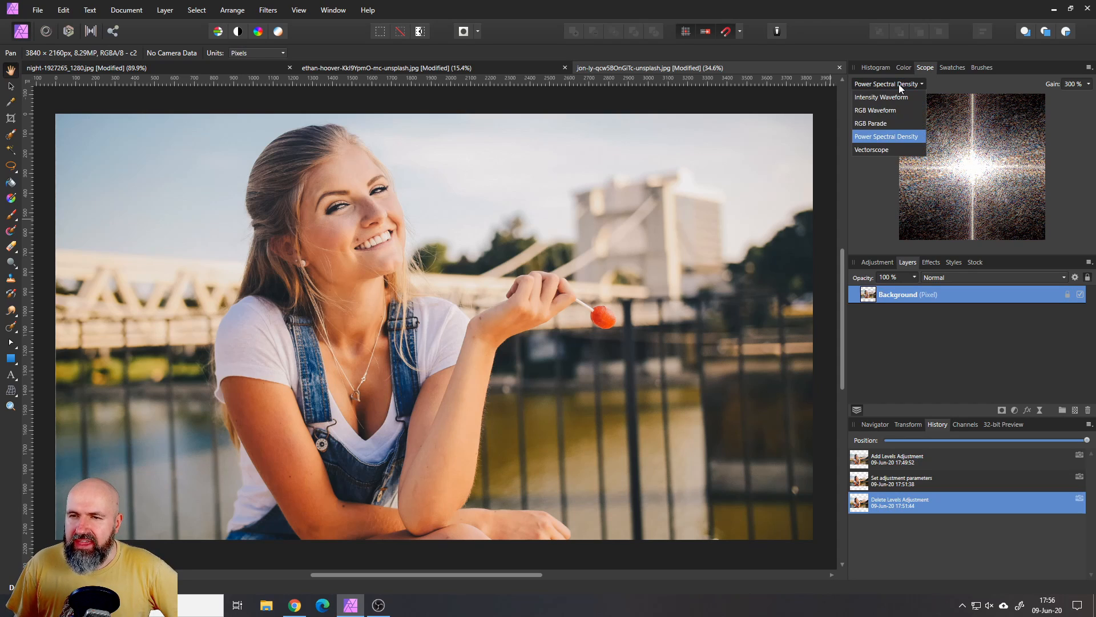
click(880, 150)
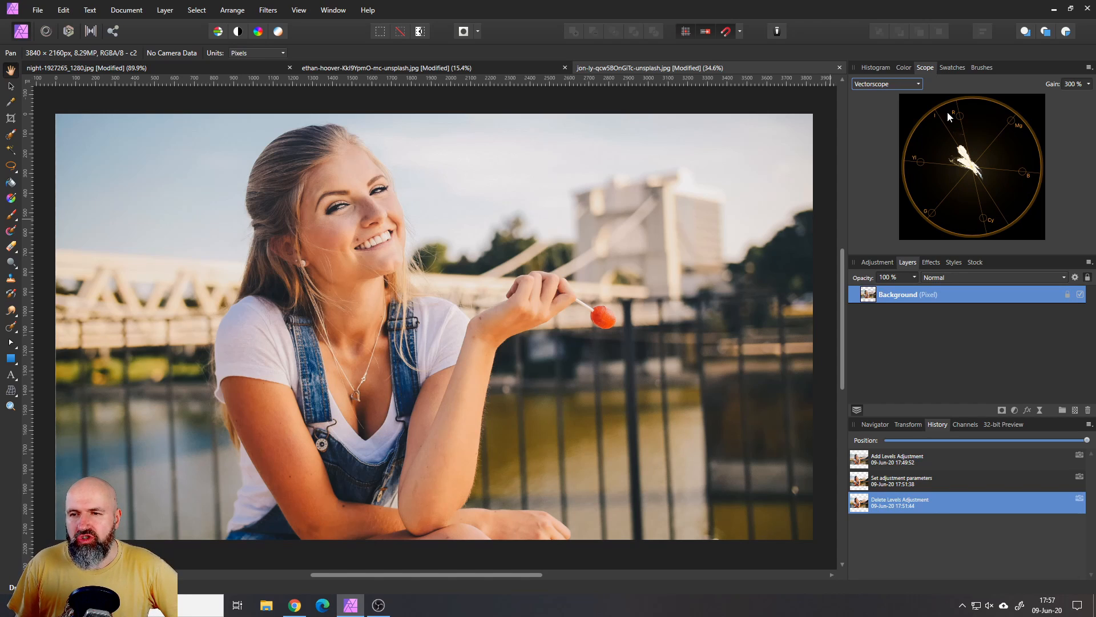
Step: Set the scope to RGB Waveform and examine it for the portrait and the sparkler photo
click(892, 84)
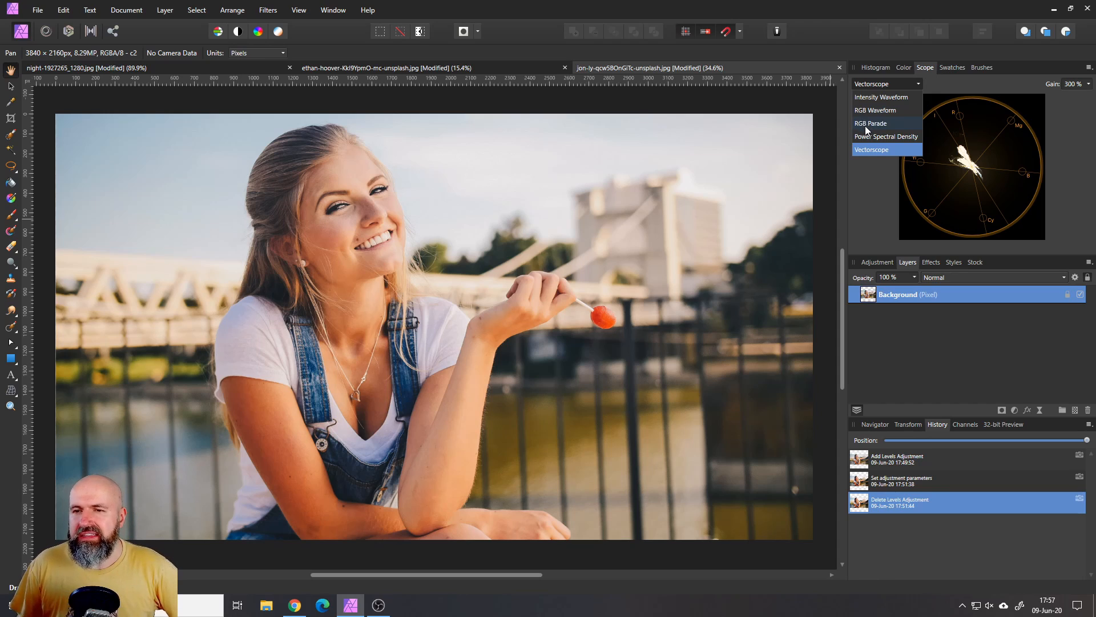
click(876, 110)
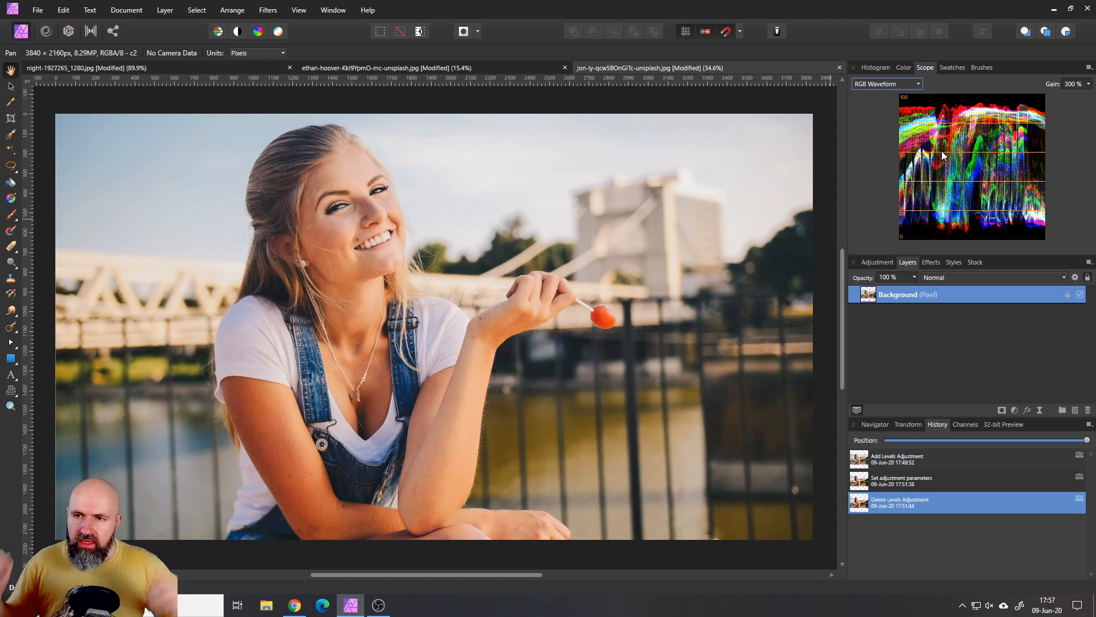
click(467, 70)
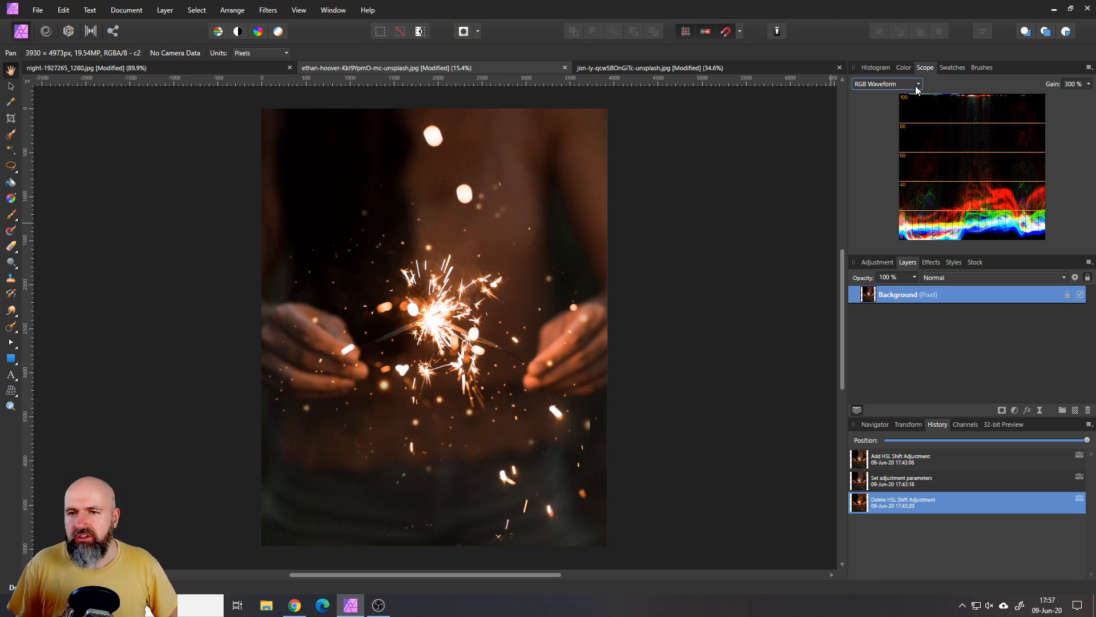
Step: Add a Levels adjustment to night-1927265_1280.jpg and place its dialog clear of the waveform scope
click(204, 67)
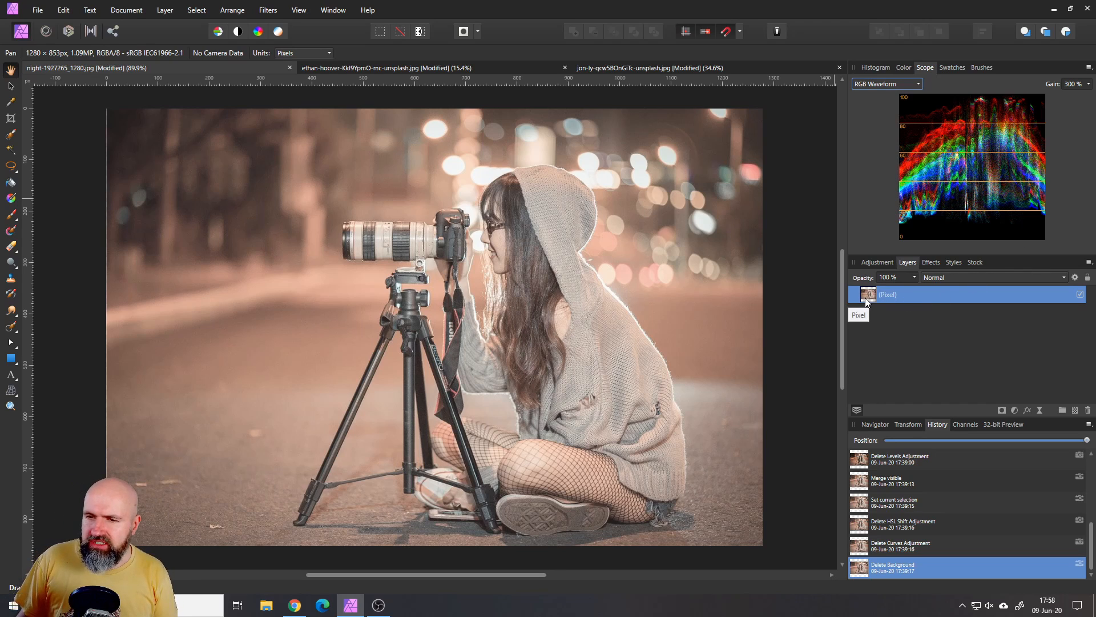
click(1016, 412)
click(911, 129)
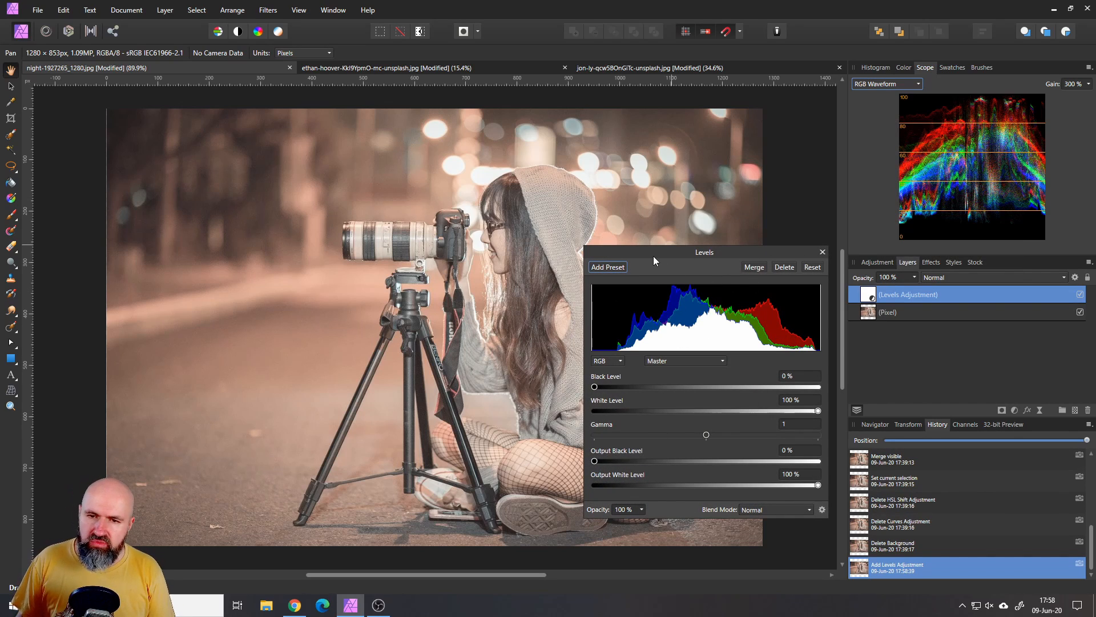
drag(653, 253, 643, 213)
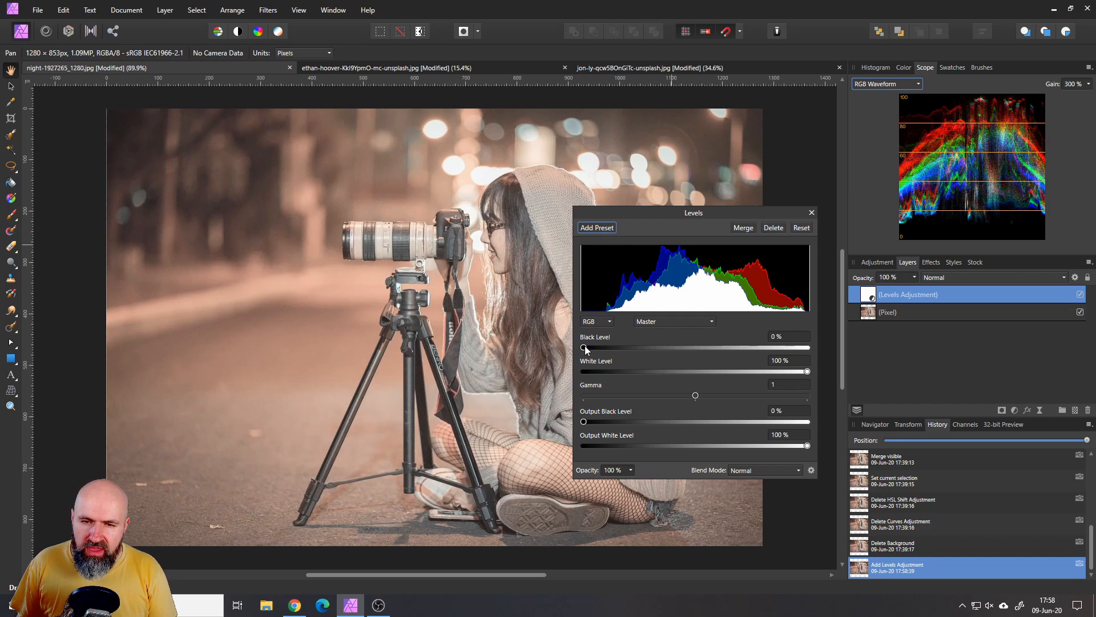
Step: Raise the Levels adjustment's master Black Level to 11 %, using the RGB waveform's lower end as a guide
drag(585, 346, 604, 347)
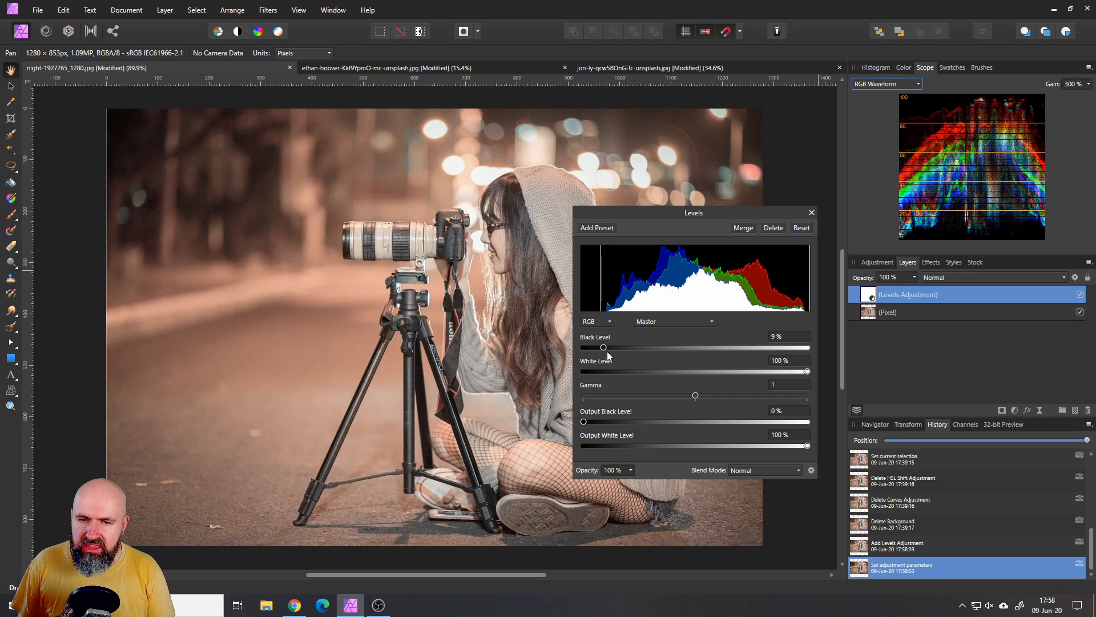
drag(604, 347, 607, 349)
drag(591, 215, 679, 215)
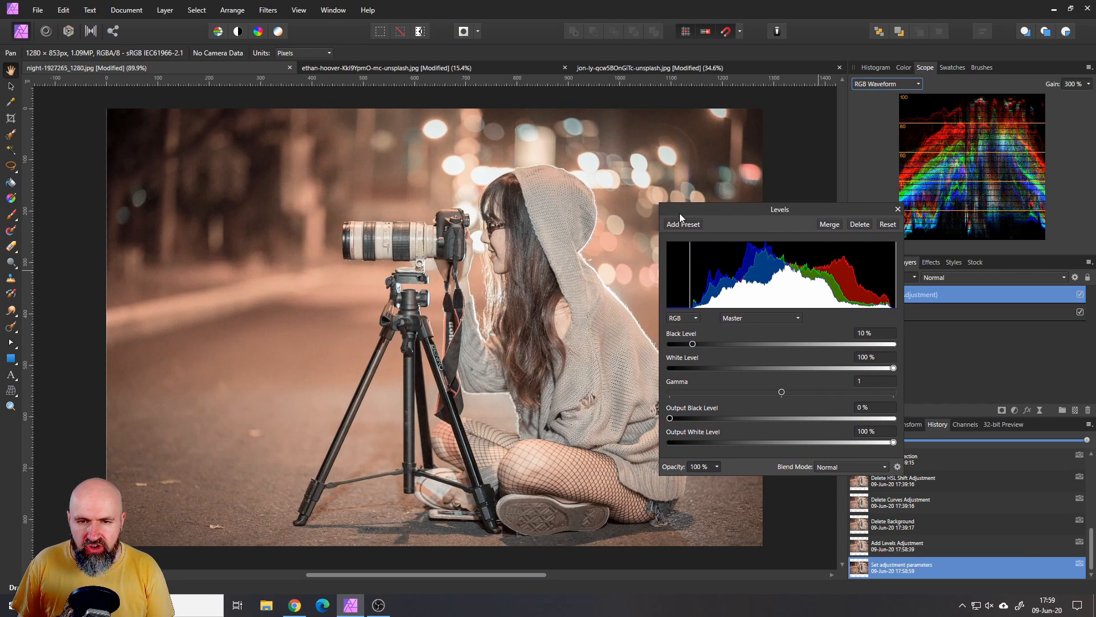
mouse_move(693, 345)
mouse_down()
mouse_move(669, 346)
mouse_move(691, 344)
mouse_up()
drag(753, 210, 602, 208)
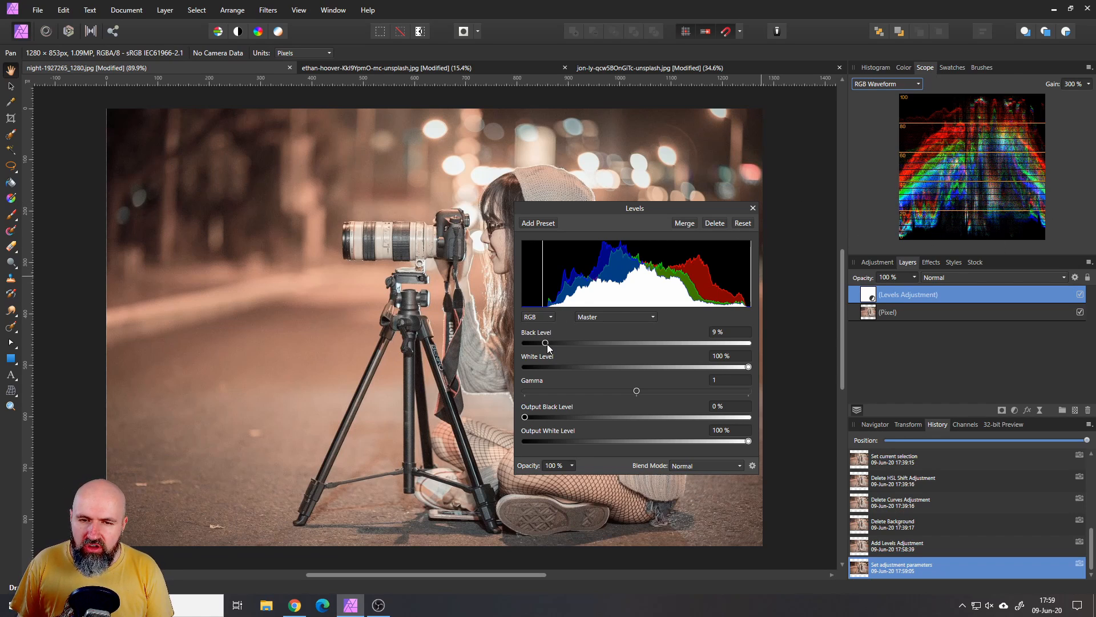
drag(545, 343, 552, 343)
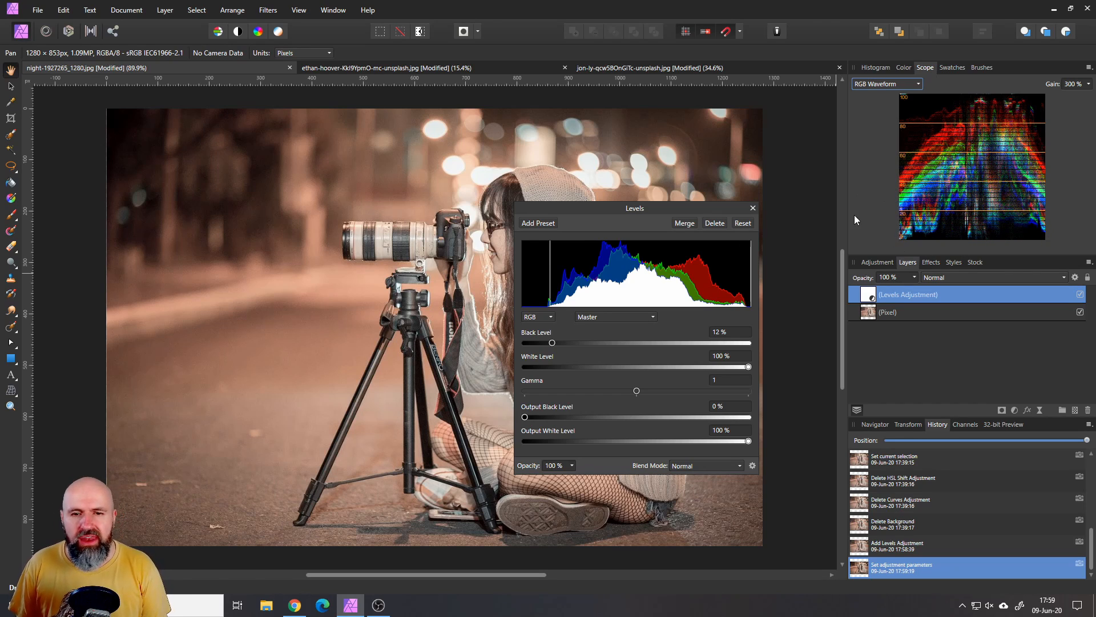
drag(552, 342, 550, 342)
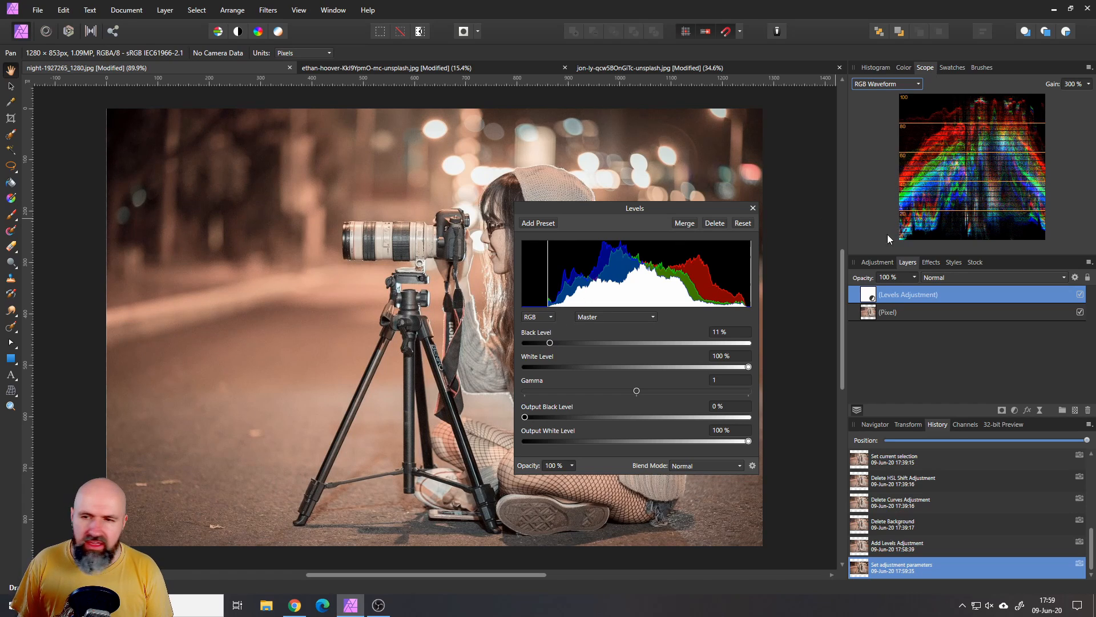
Step: Lower the Levels adjustment's master White Level to 94 %, keeping the photo and the waveform scope in view
drag(590, 208, 683, 238)
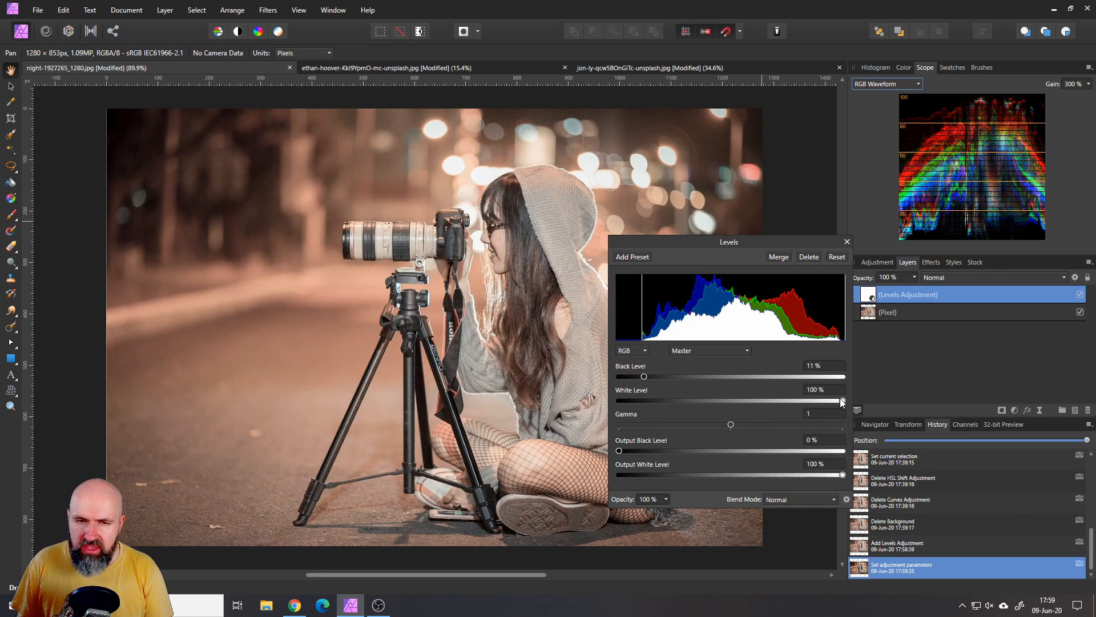
drag(842, 400, 833, 400)
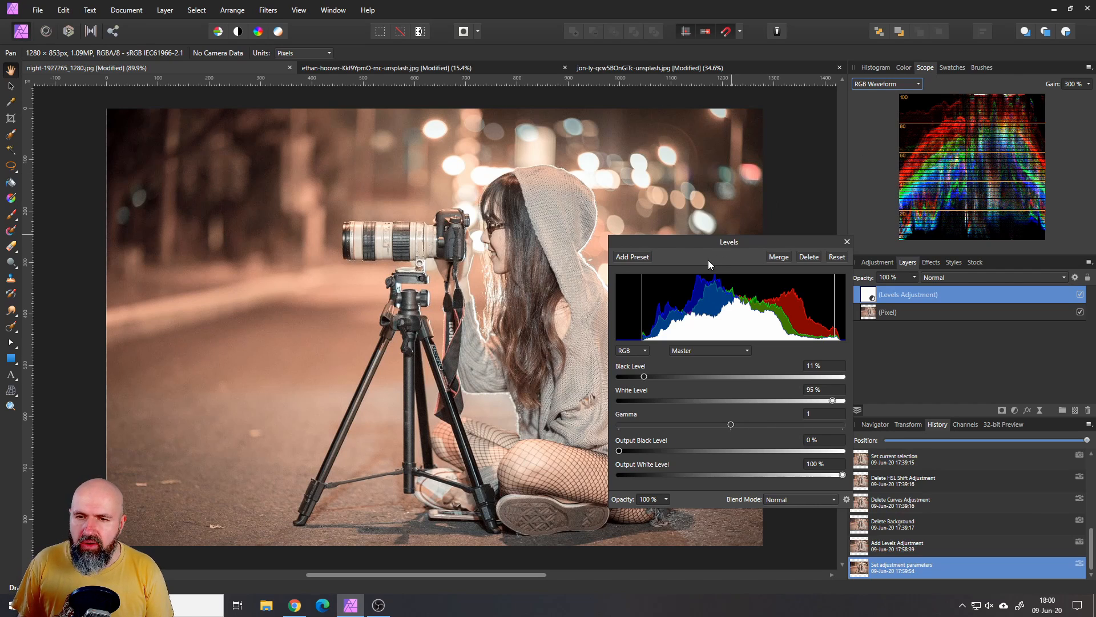
drag(691, 242, 742, 280)
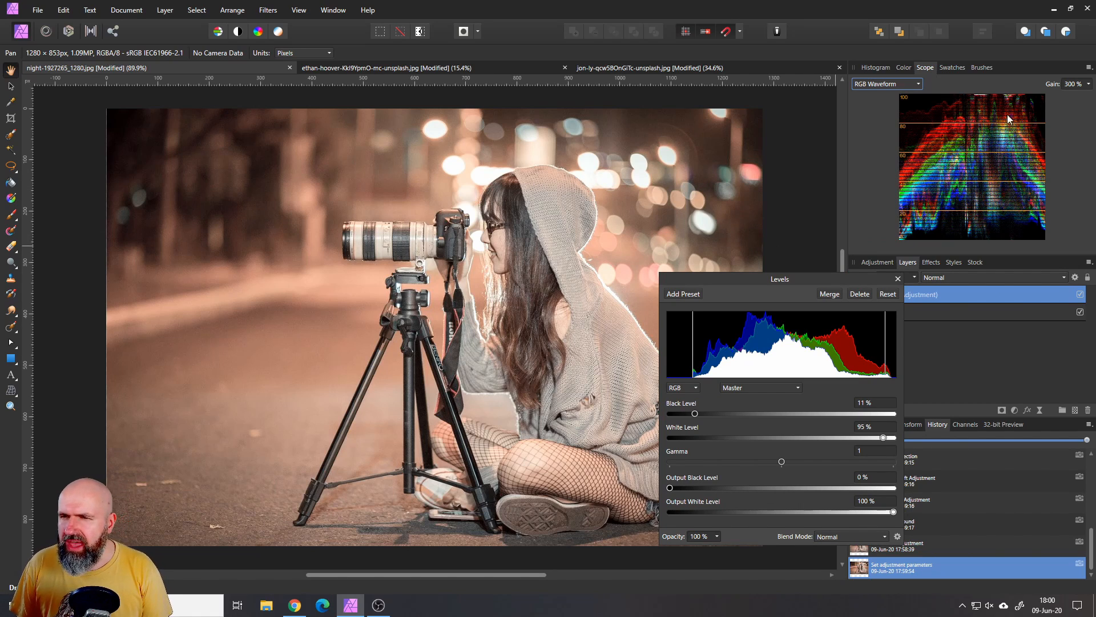
drag(881, 437, 879, 438)
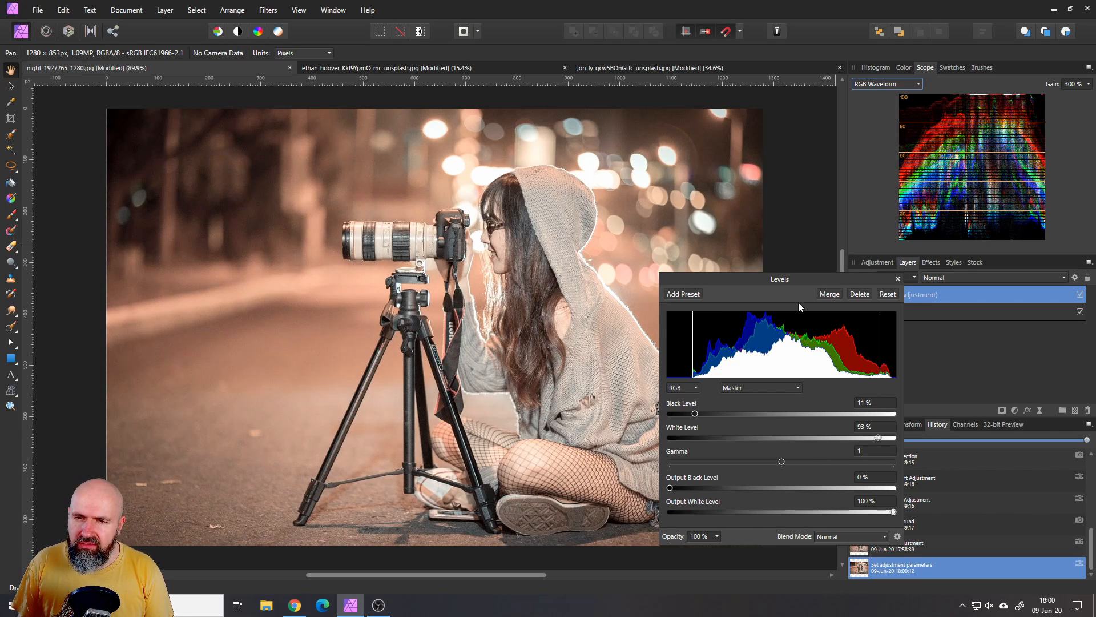
drag(748, 273, 832, 228)
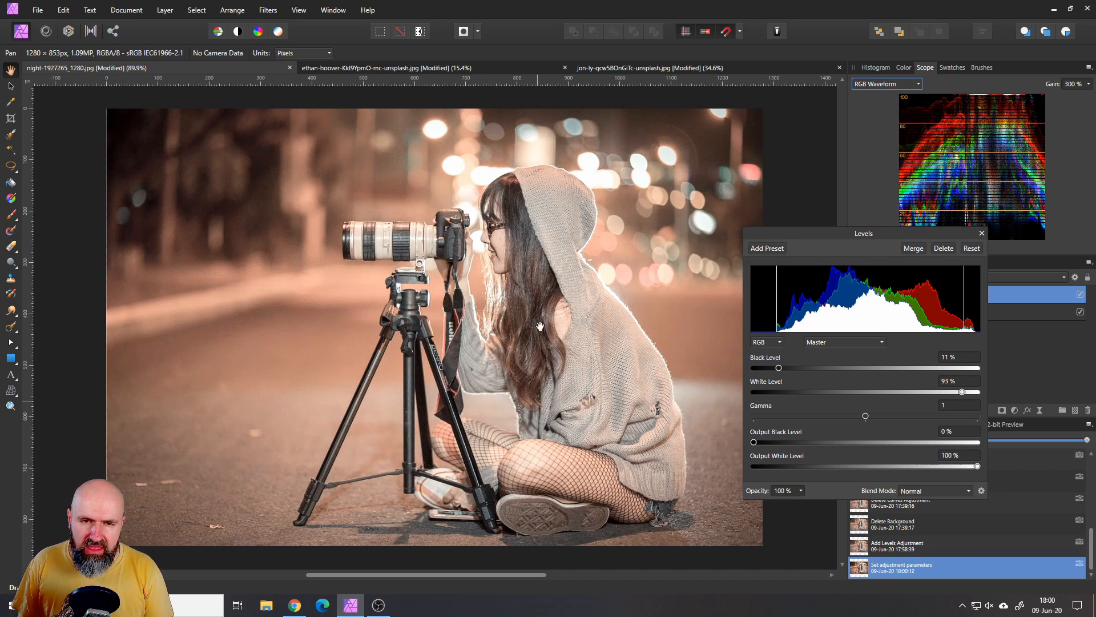
drag(821, 234, 730, 234)
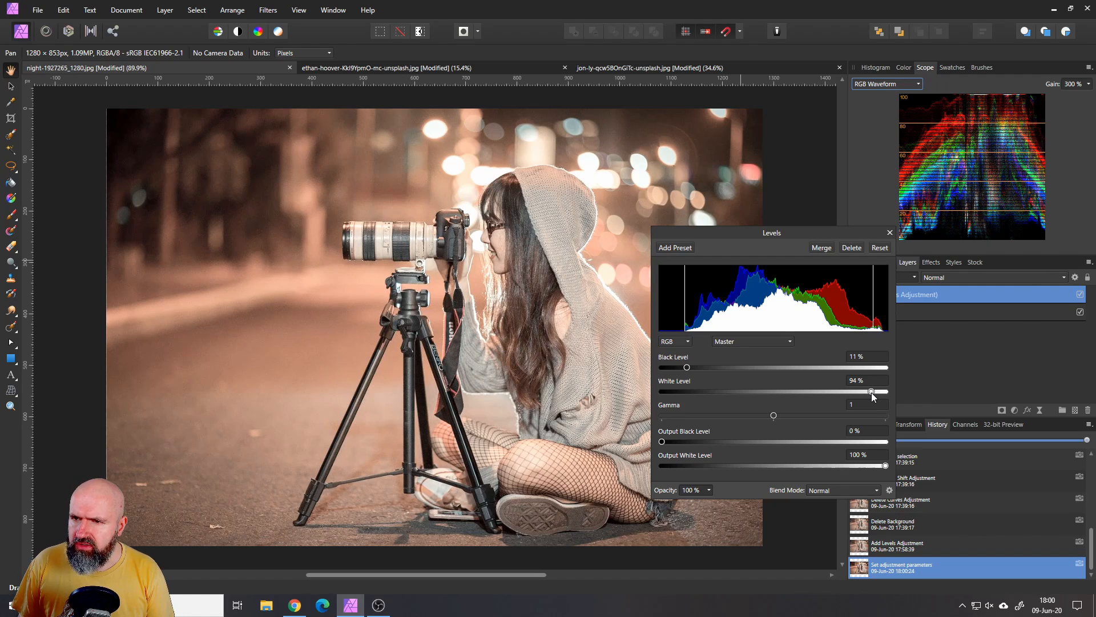
drag(871, 392, 872, 392)
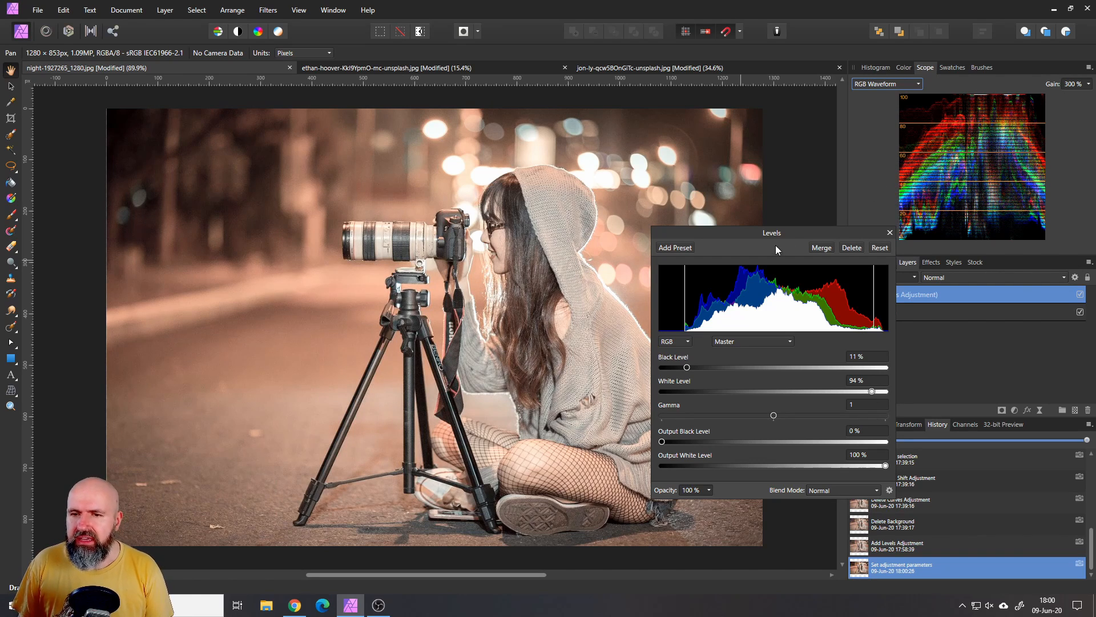
drag(749, 232, 747, 189)
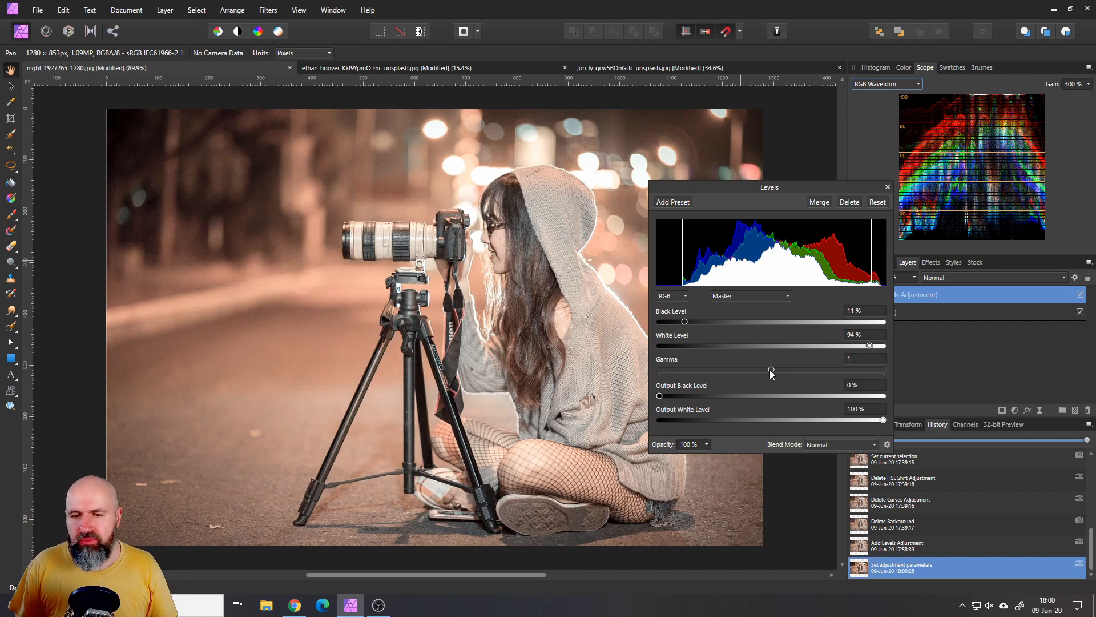
drag(718, 189, 740, 277)
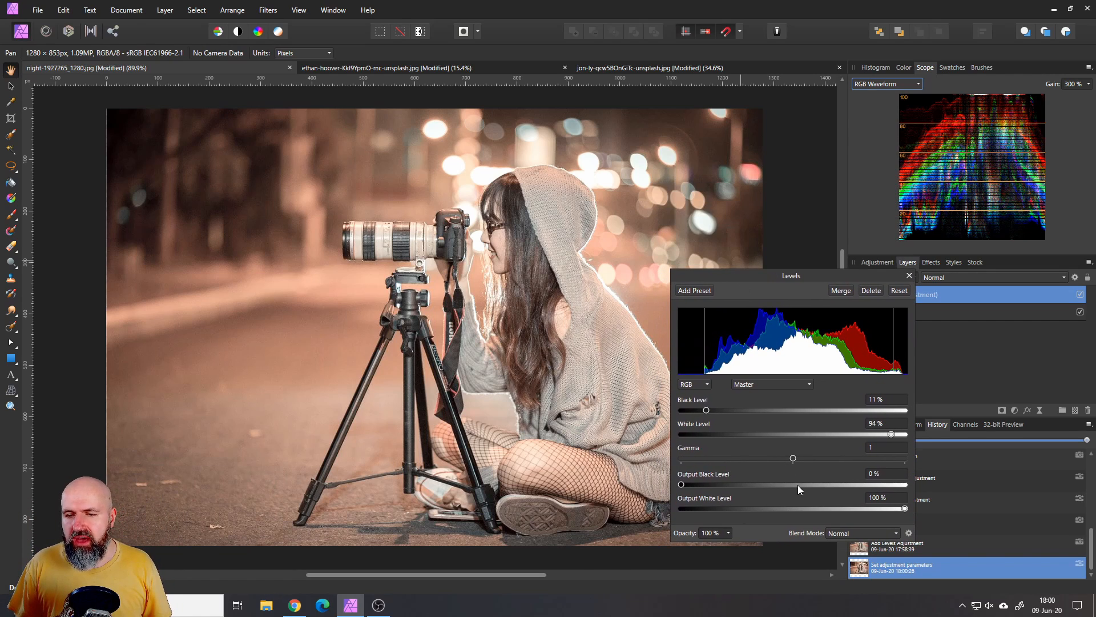
Step: Try a low Gamma in the Levels adjustment, then set Gamma to 1.755 to deepen the midtones
drag(793, 457, 709, 464)
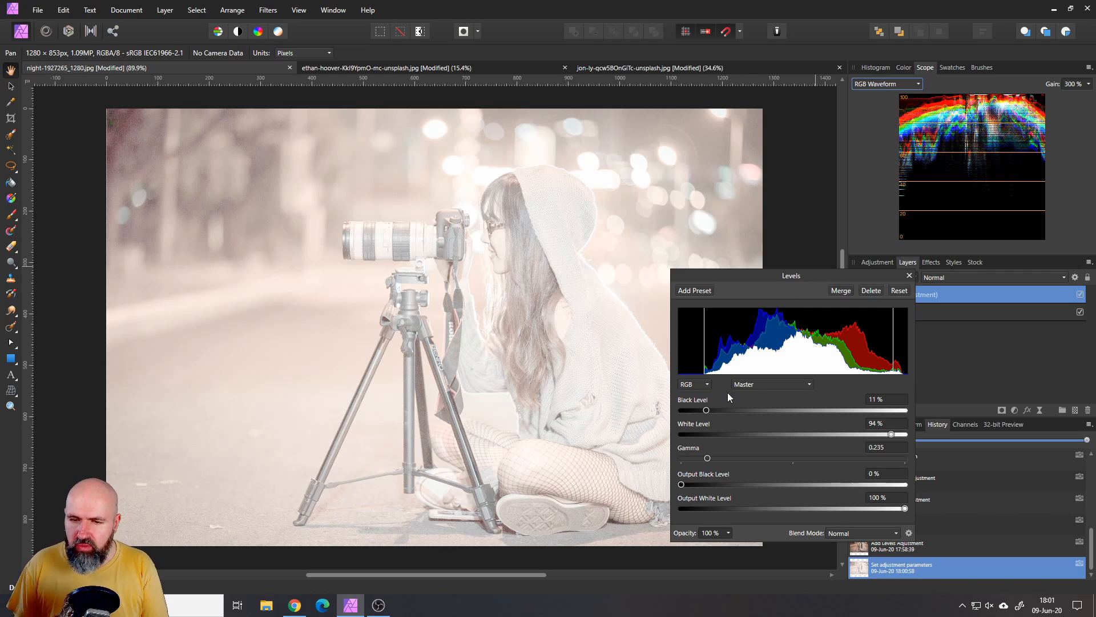
drag(708, 458, 878, 459)
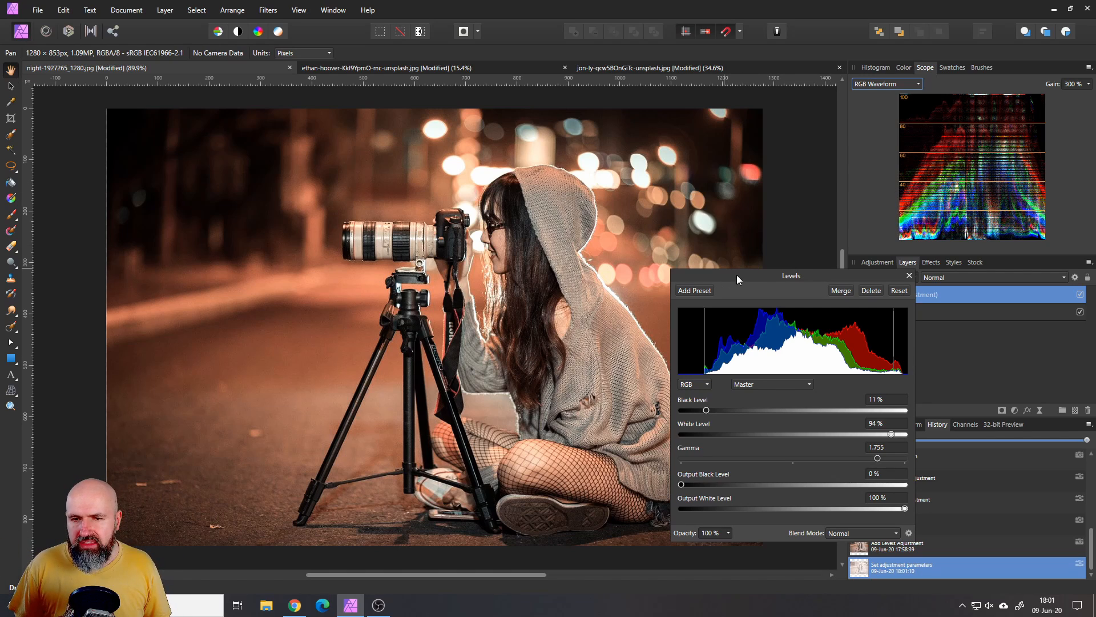
drag(737, 275, 706, 253)
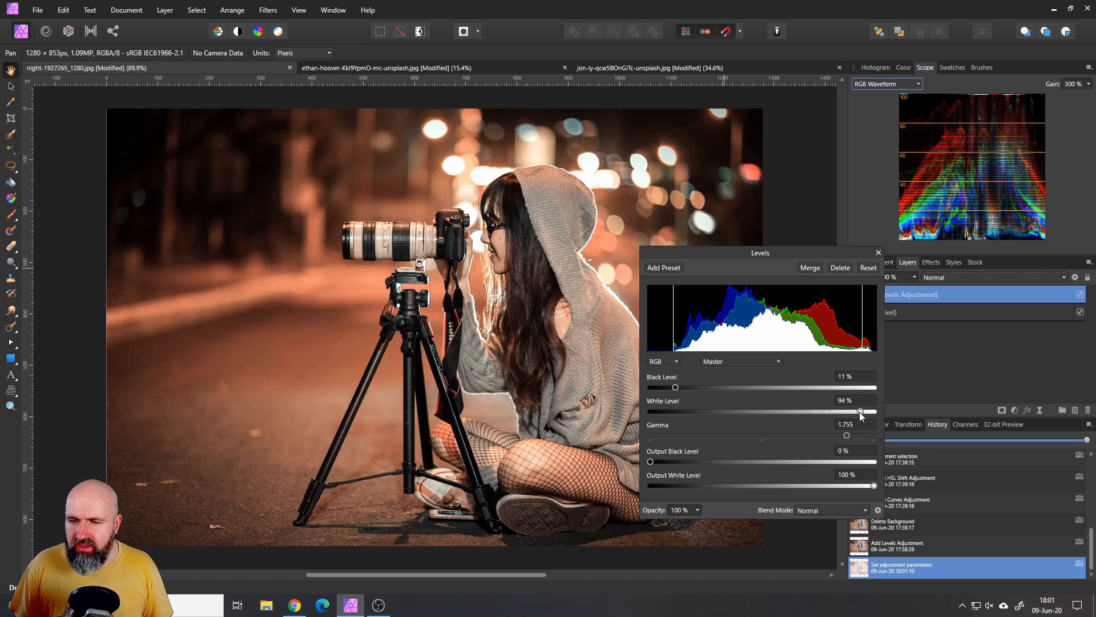
Step: Set the Levels adjustment's White Level to 89 % after trying 84 %, judging the highlights on the RGB waveform
drag(860, 412, 838, 410)
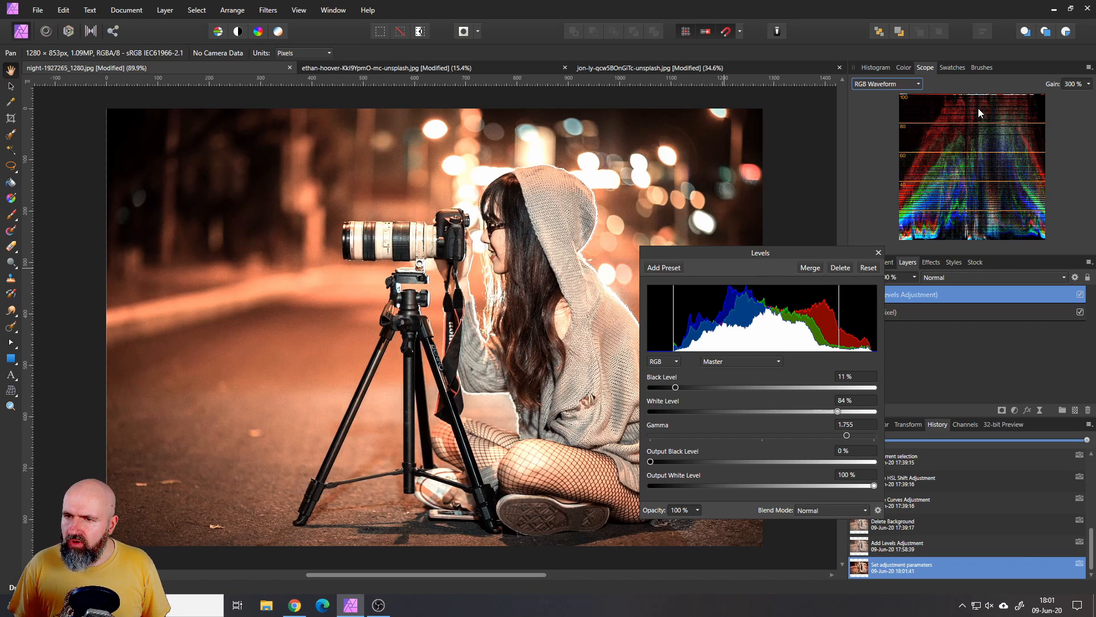
drag(735, 252, 870, 246)
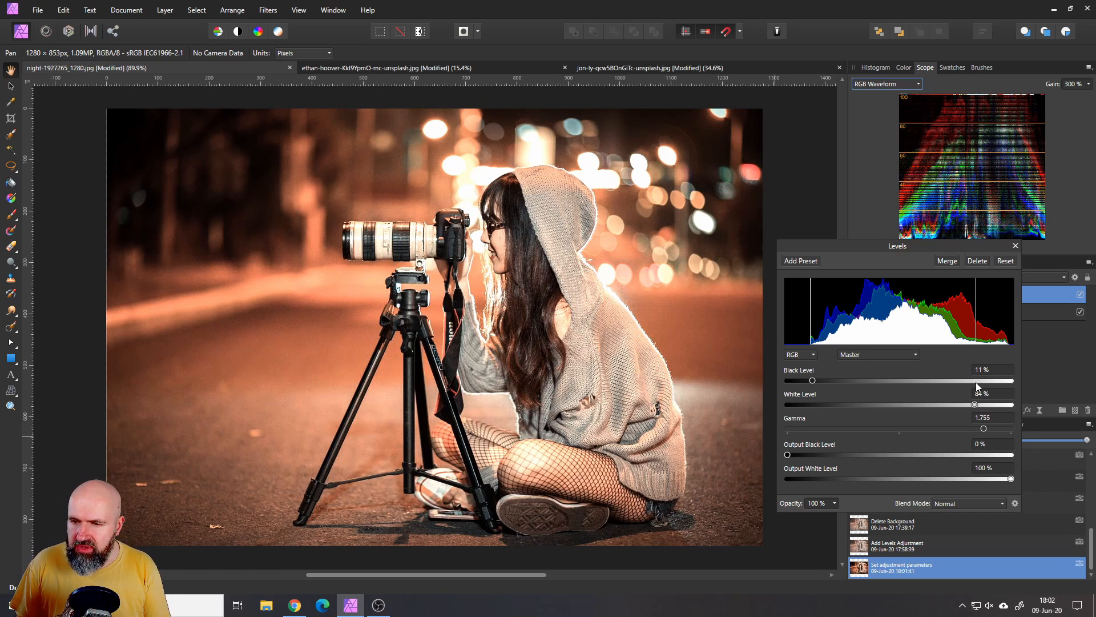
drag(974, 404, 987, 407)
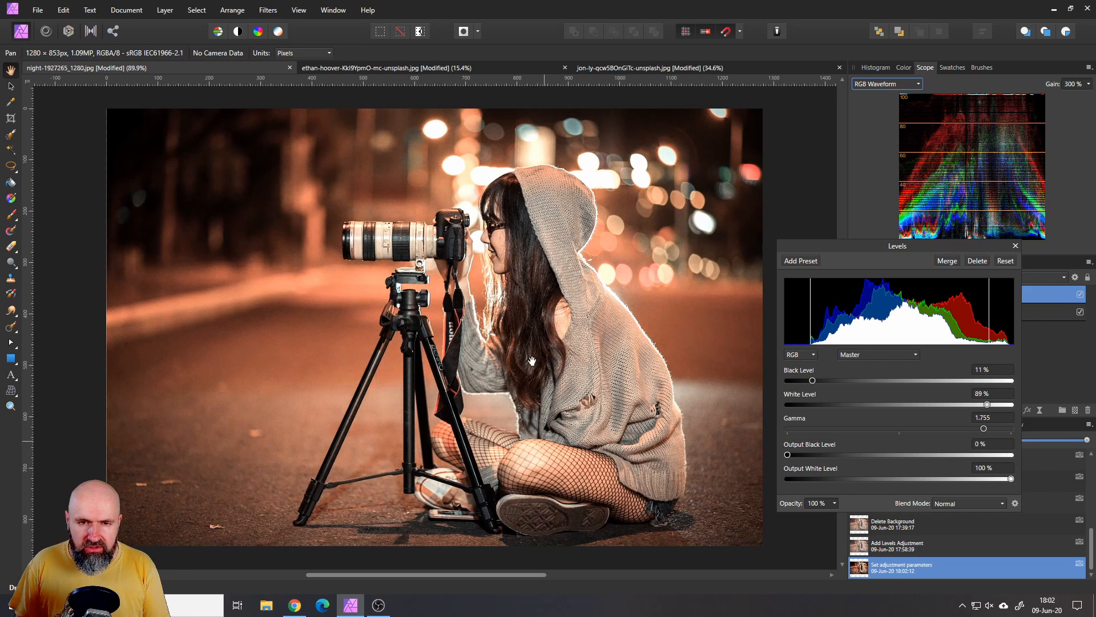
drag(988, 406, 989, 407)
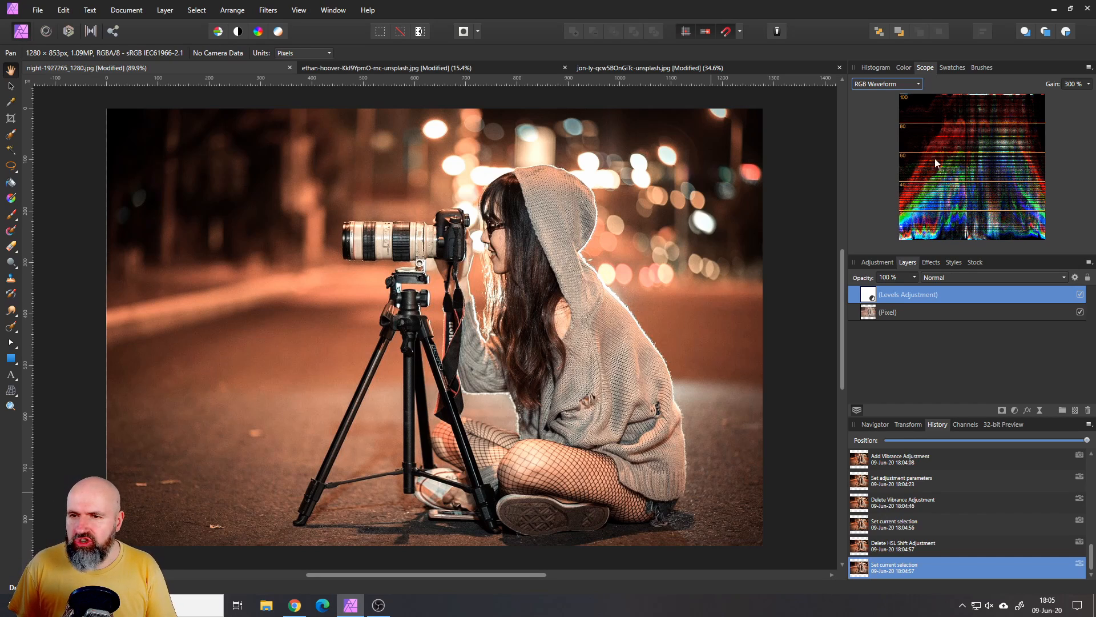
Step: Set the scope to Vectorscope and add a Vibrance adjustment above the Levels layer, with its dialog clear of the scope
click(894, 83)
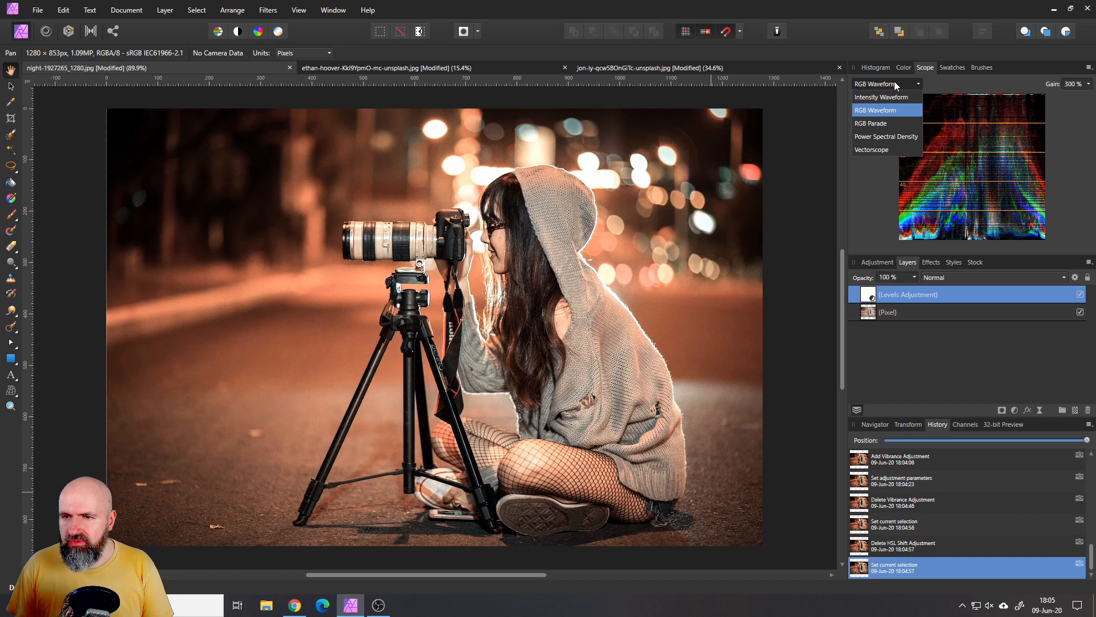
click(891, 149)
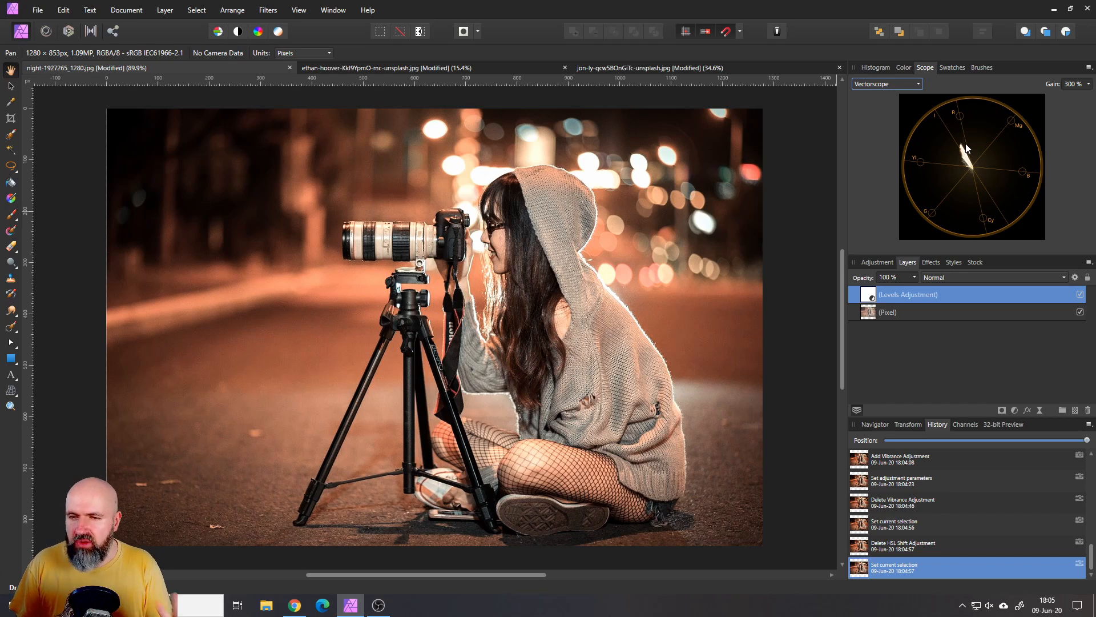
click(1015, 410)
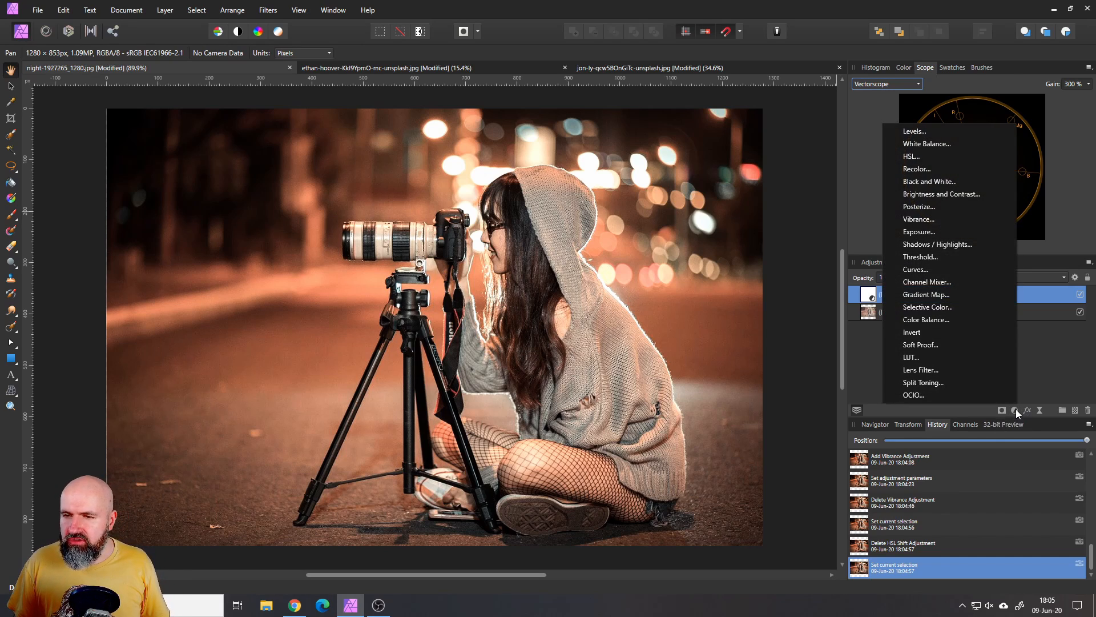
click(951, 222)
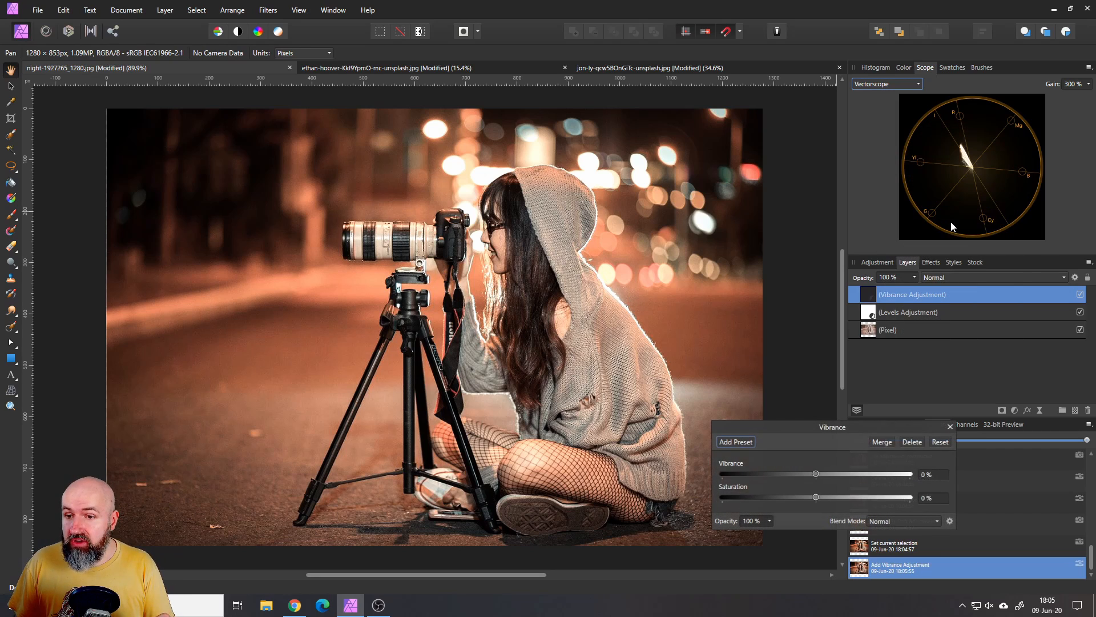
drag(767, 437, 638, 265)
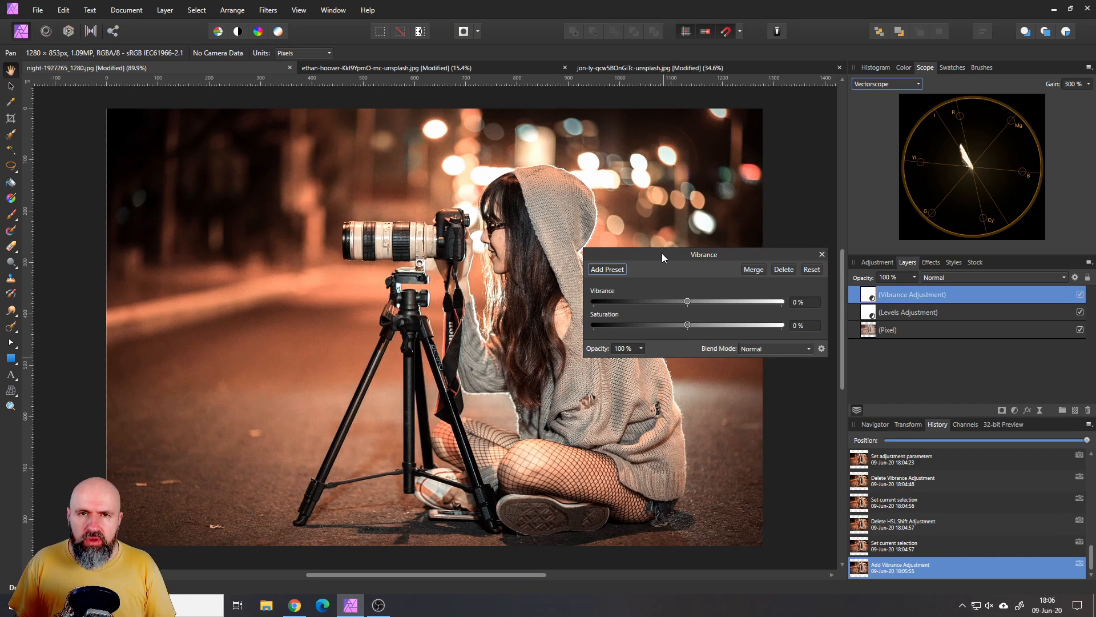
drag(662, 257, 678, 334)
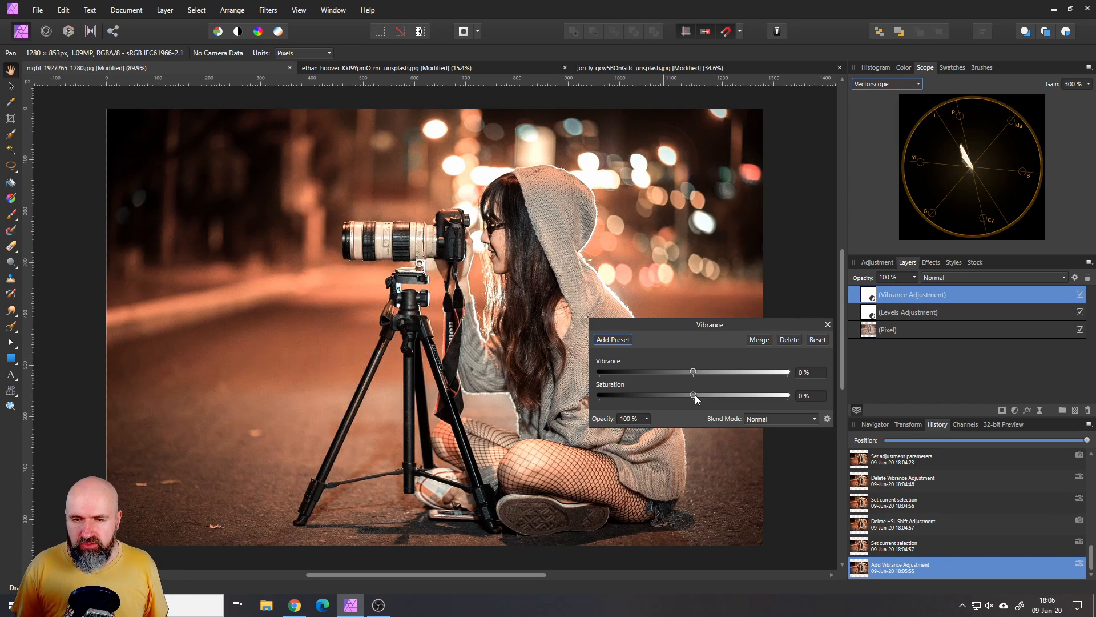
Step: Test the Vibrance adjustment's Saturation at -100 % and 100 % against the vectorscope, and settle on 14 %
drag(695, 396, 555, 391)
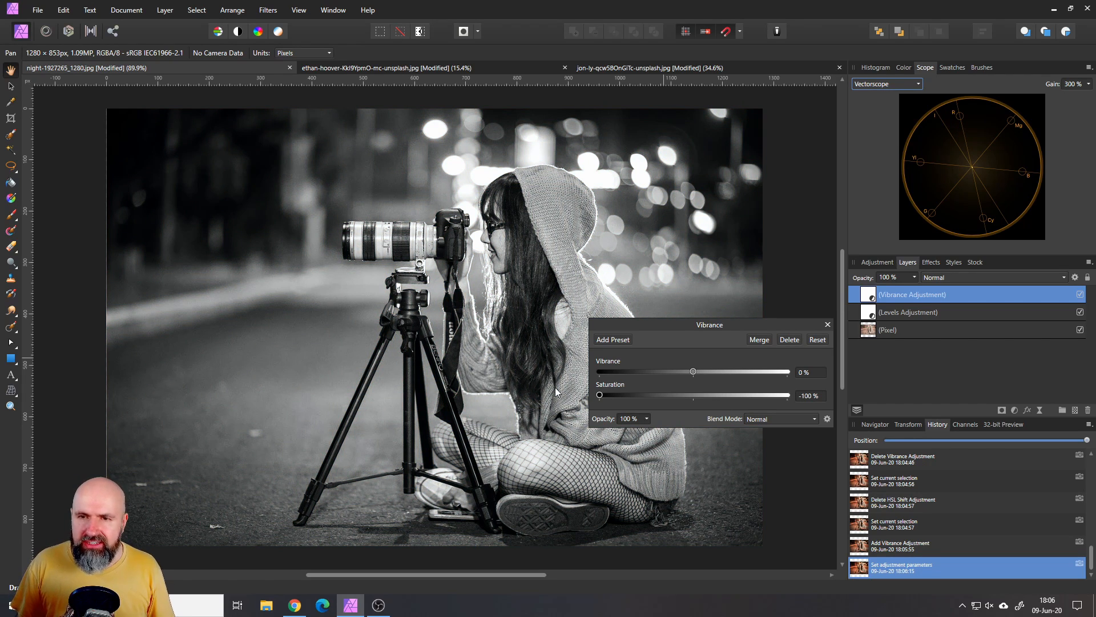
drag(599, 394, 795, 397)
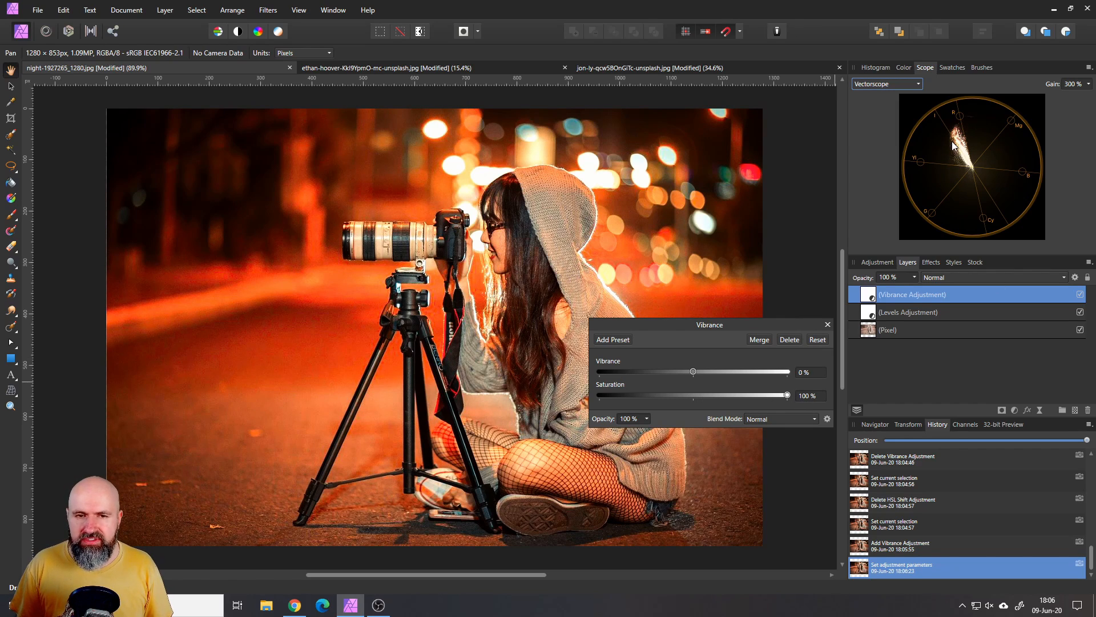
drag(786, 396, 710, 391)
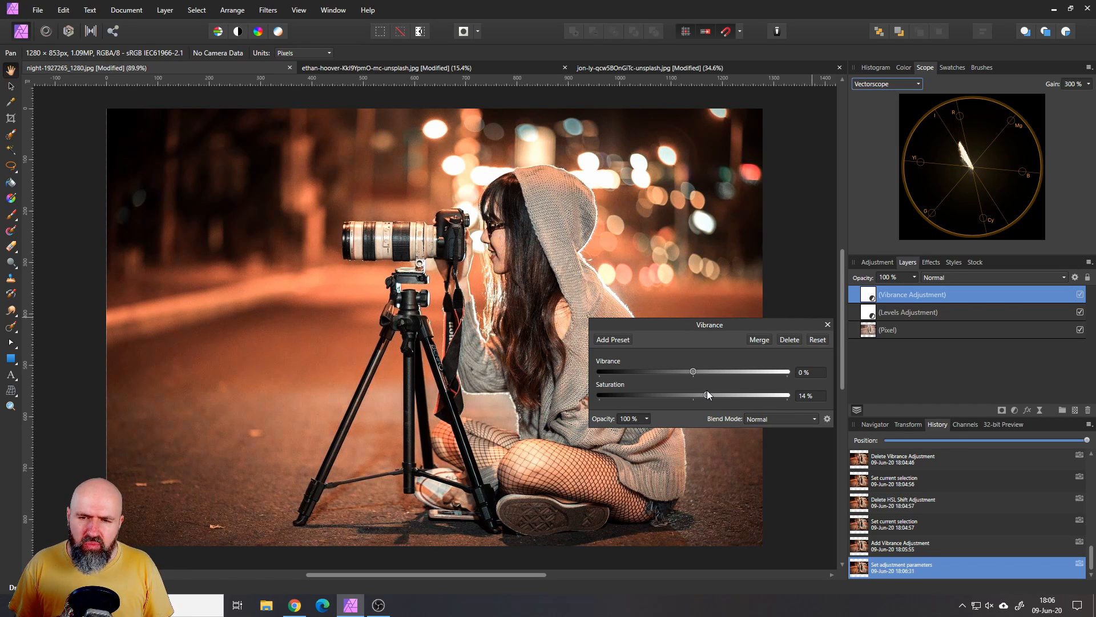
Step: Set Vibrance to 53 % in the Vibrance adjustment and close its dialog
drag(670, 323, 754, 329)
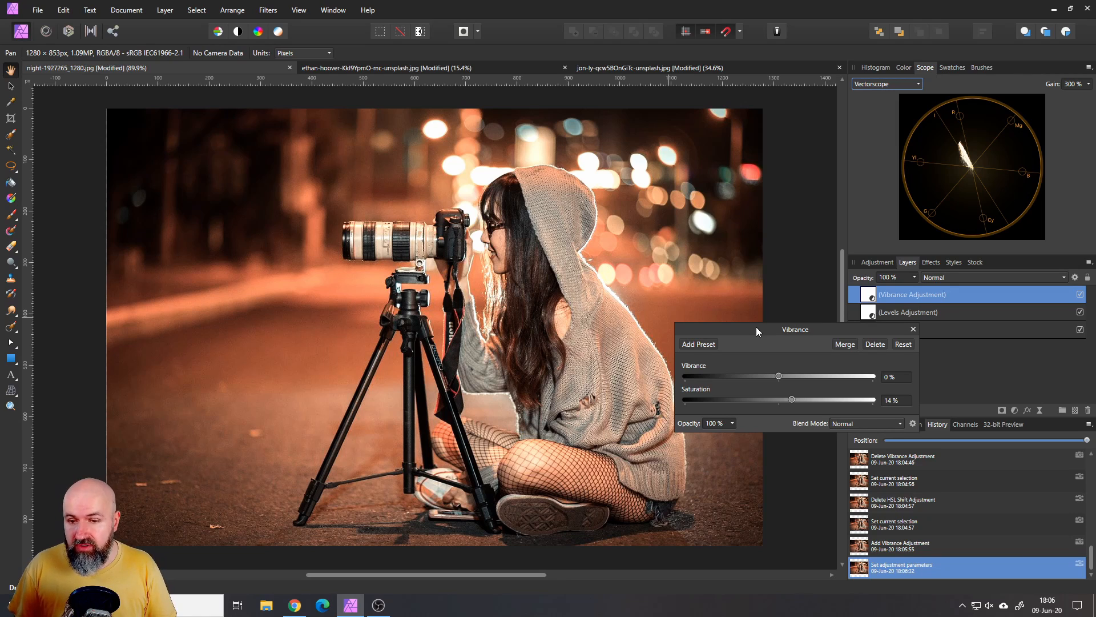
drag(776, 375, 828, 377)
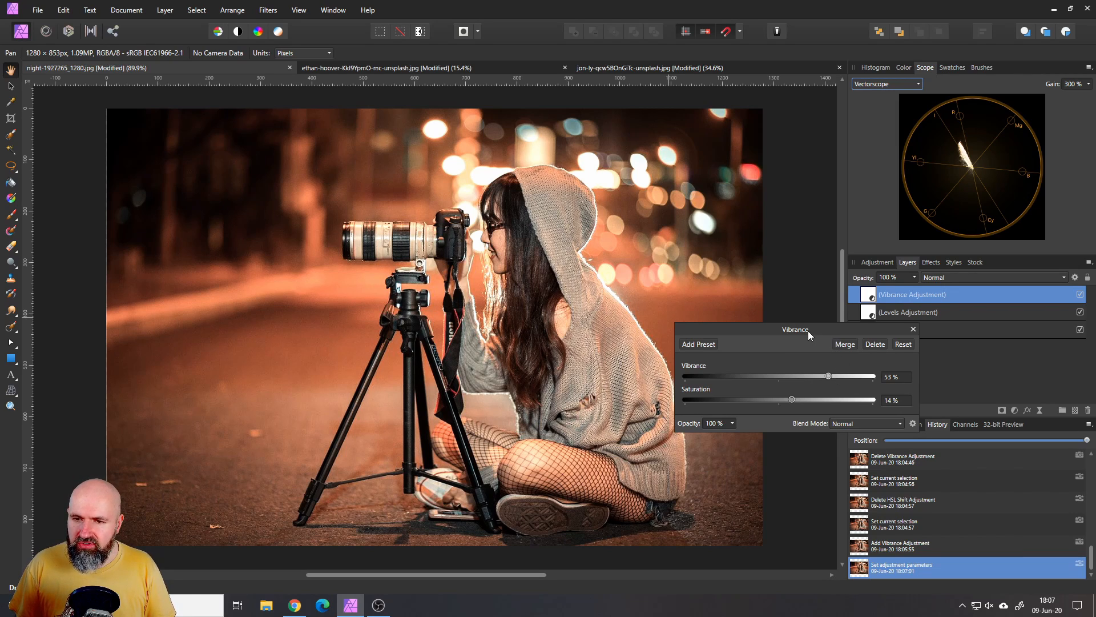
drag(807, 330, 771, 324)
click(877, 323)
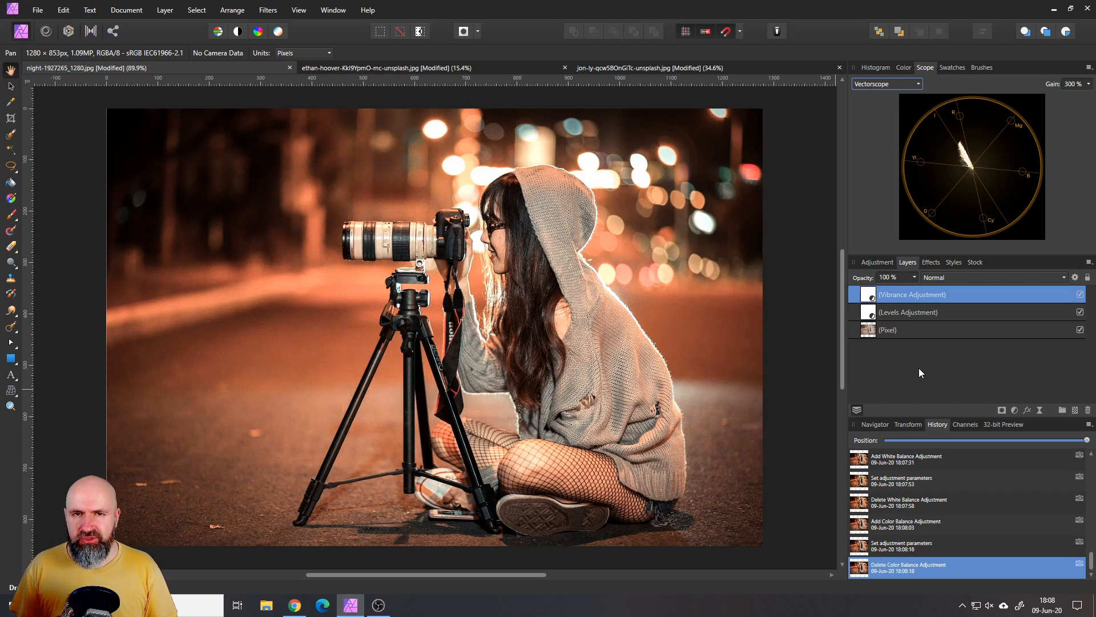
Step: Add a Color Balance adjustment and warm the Midtones with Cyan / Red at 6 % and Yellow / Blue at -18 %
click(1015, 409)
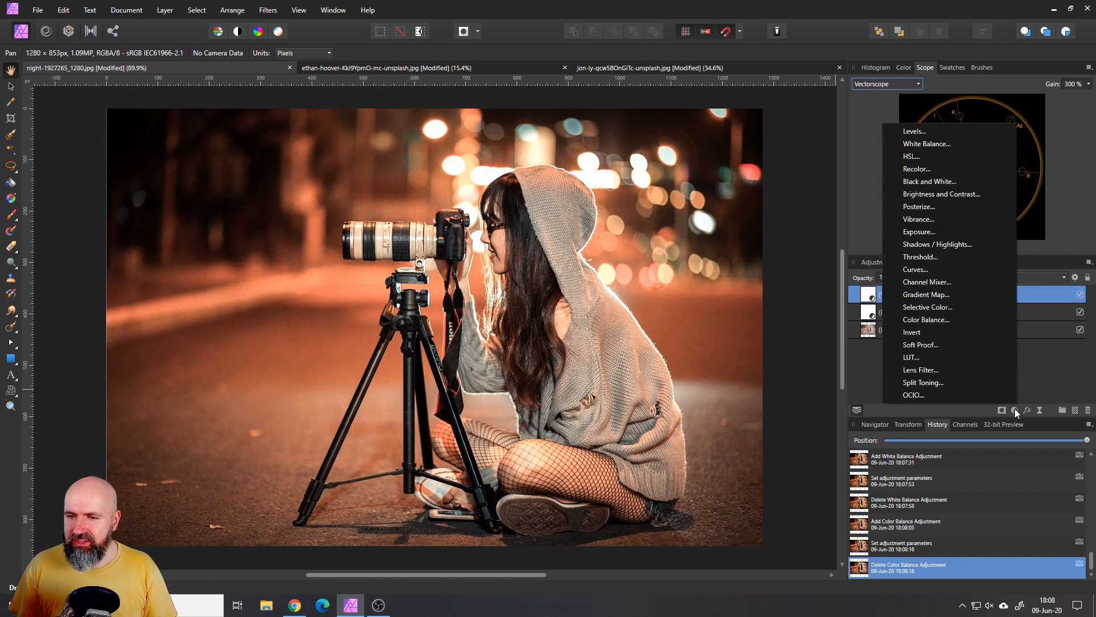
click(941, 320)
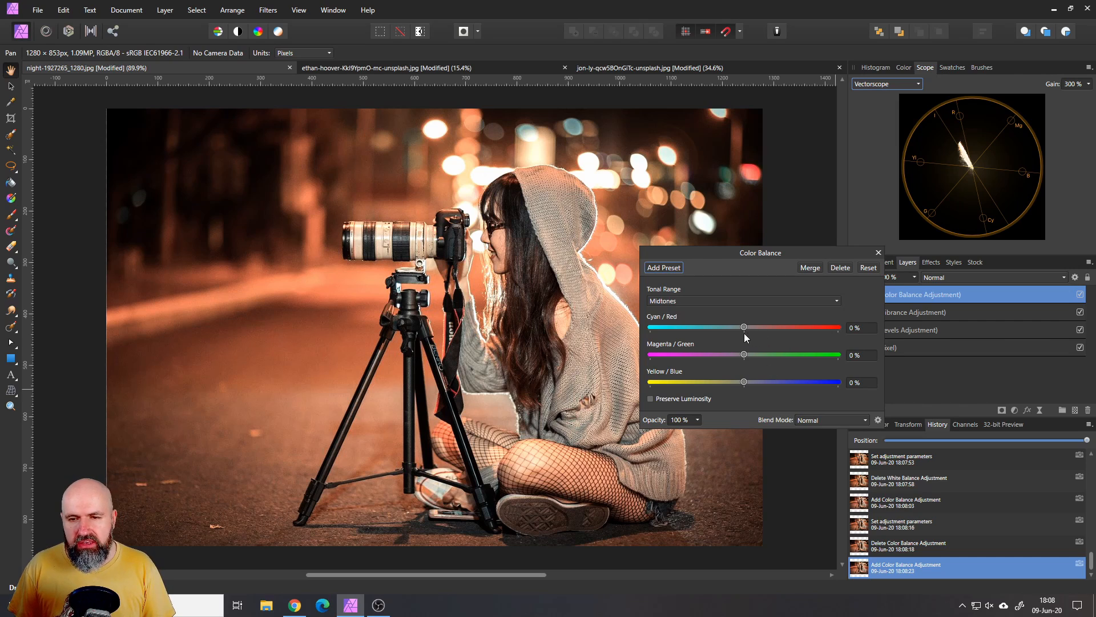
drag(743, 328, 749, 328)
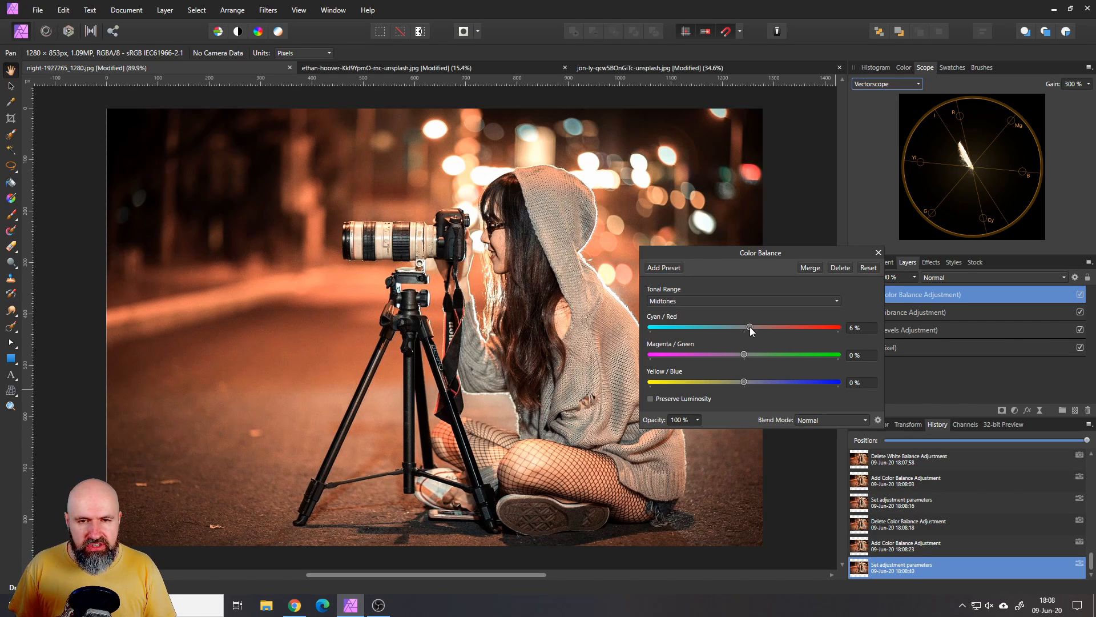
drag(743, 381, 731, 382)
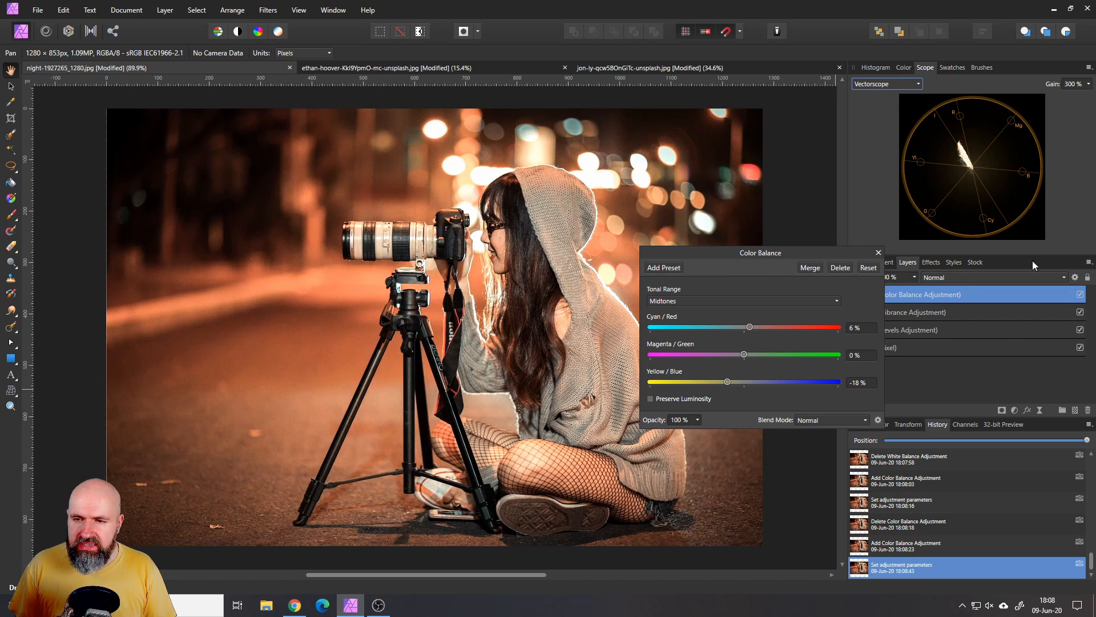
Step: Compare the photo with and without the Color Balance adjustment, leaving the adjustment hidden
click(1079, 295)
click(1079, 294)
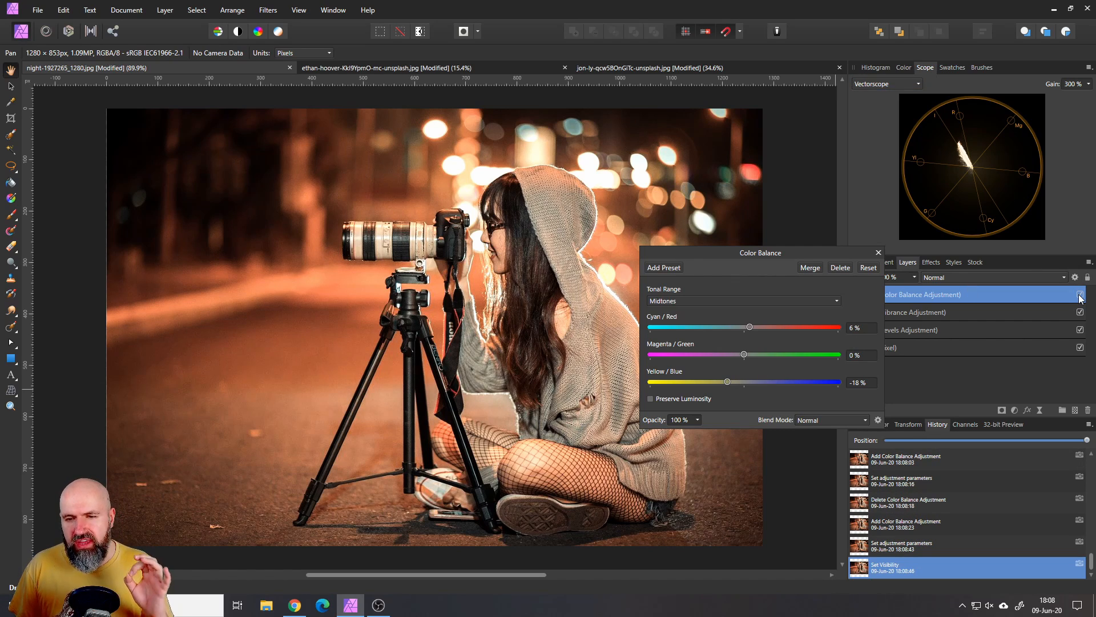
click(1079, 295)
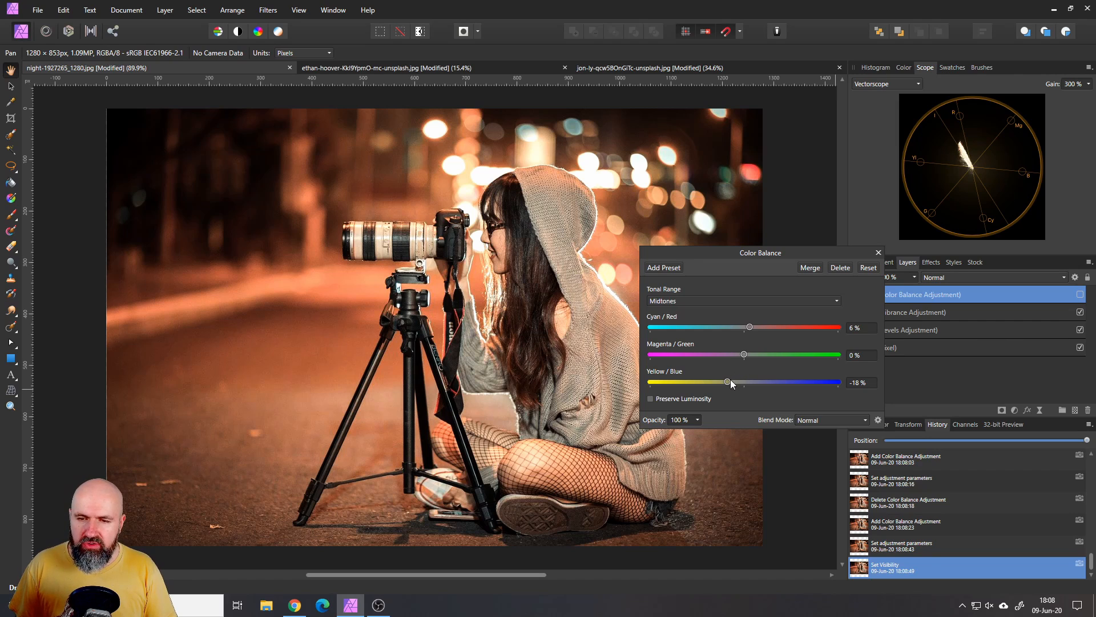
Step: Try cooler Midtones with Cyan / Red at -17 % and Yellow / Blue at 12 %, and compare by showing and hiding the adjustment
drag(728, 382, 755, 382)
drag(749, 328, 731, 330)
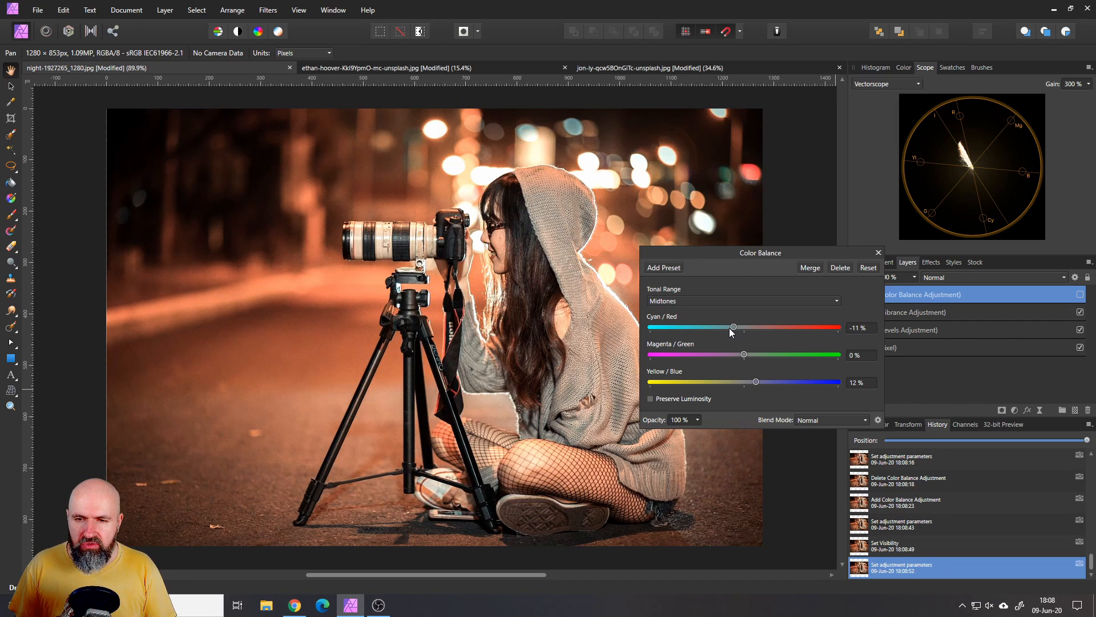
click(1080, 295)
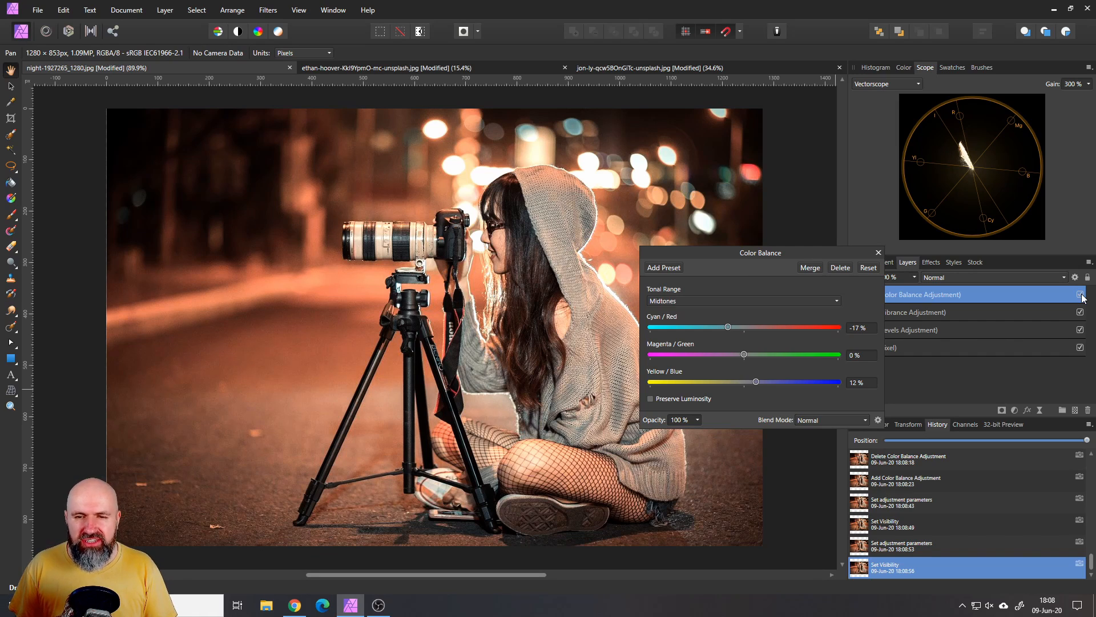
click(1081, 295)
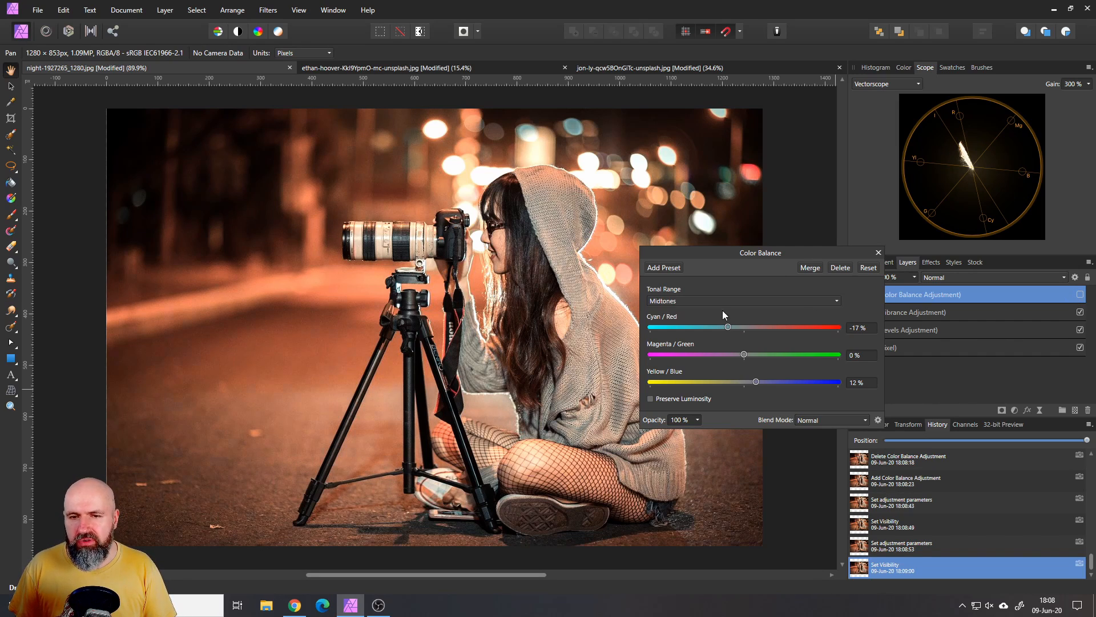
Step: Review the Color Balance Tonal Range options, keep Midtones, and show the adjustment layer again
click(701, 301)
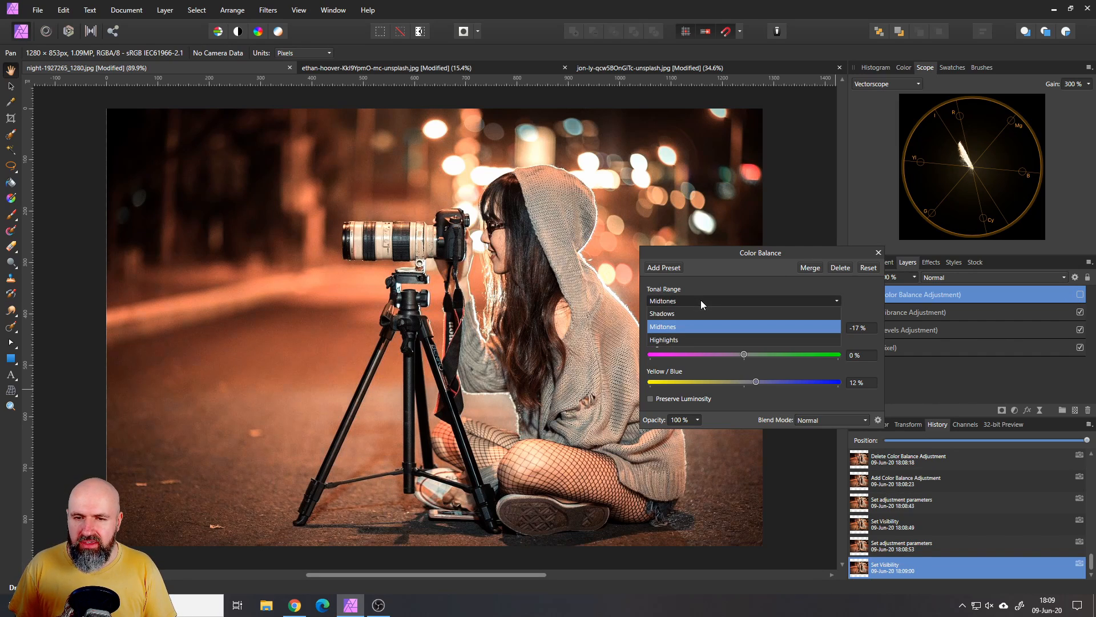
click(673, 321)
click(1080, 295)
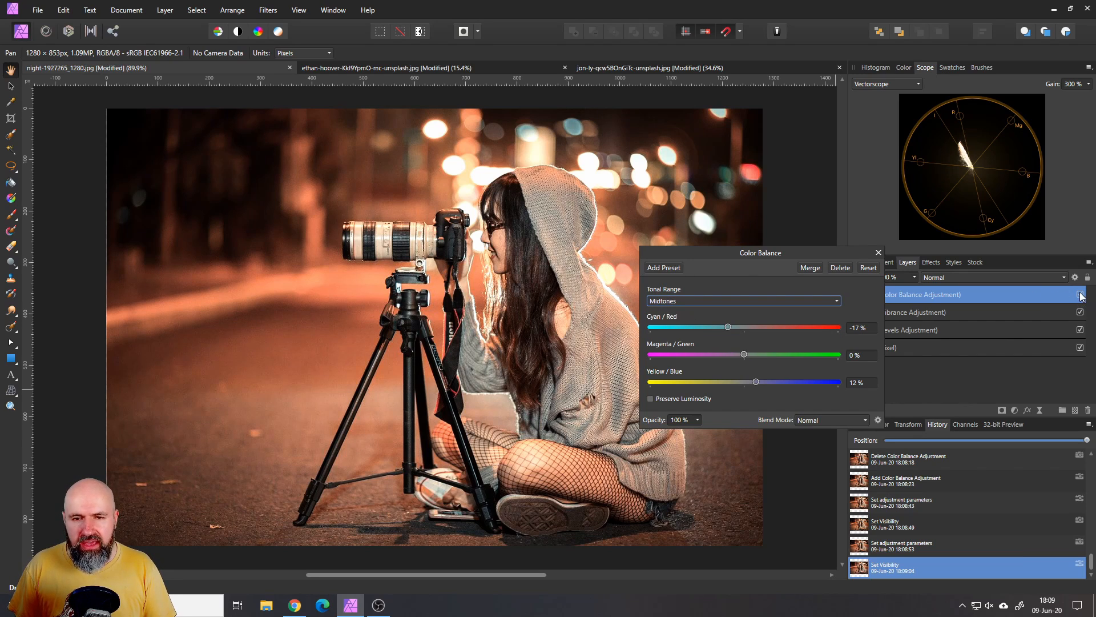
Step: Set the Color Balance Midtones to Cyan / Red 16 %, Magenta / Green -9 % and Yellow / Blue -22 %
drag(727, 327, 754, 327)
drag(754, 381, 728, 382)
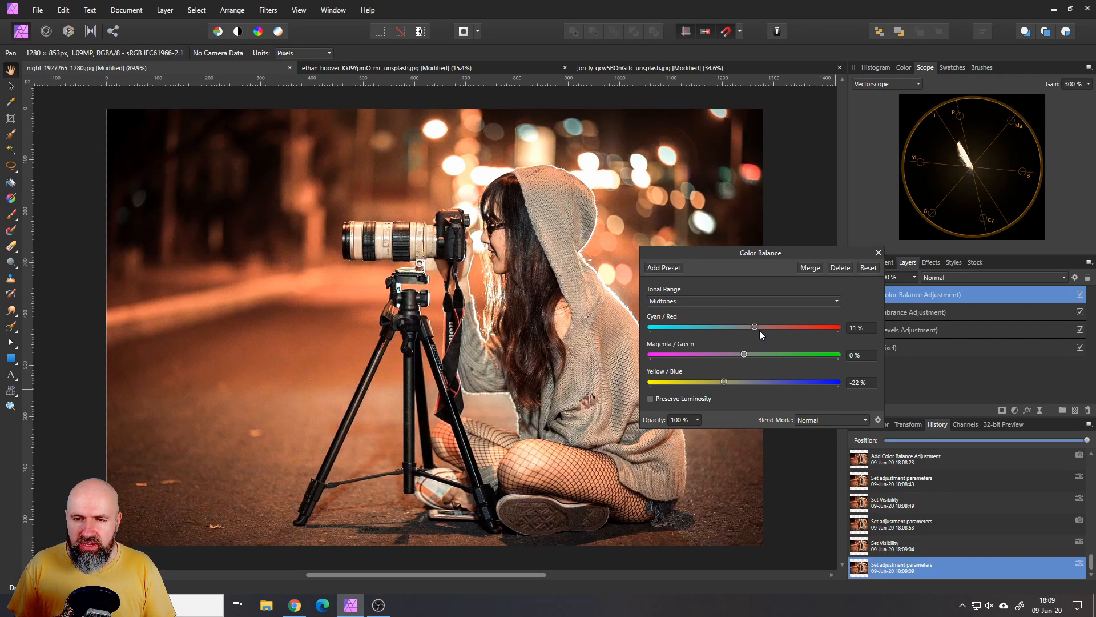
drag(744, 355, 737, 354)
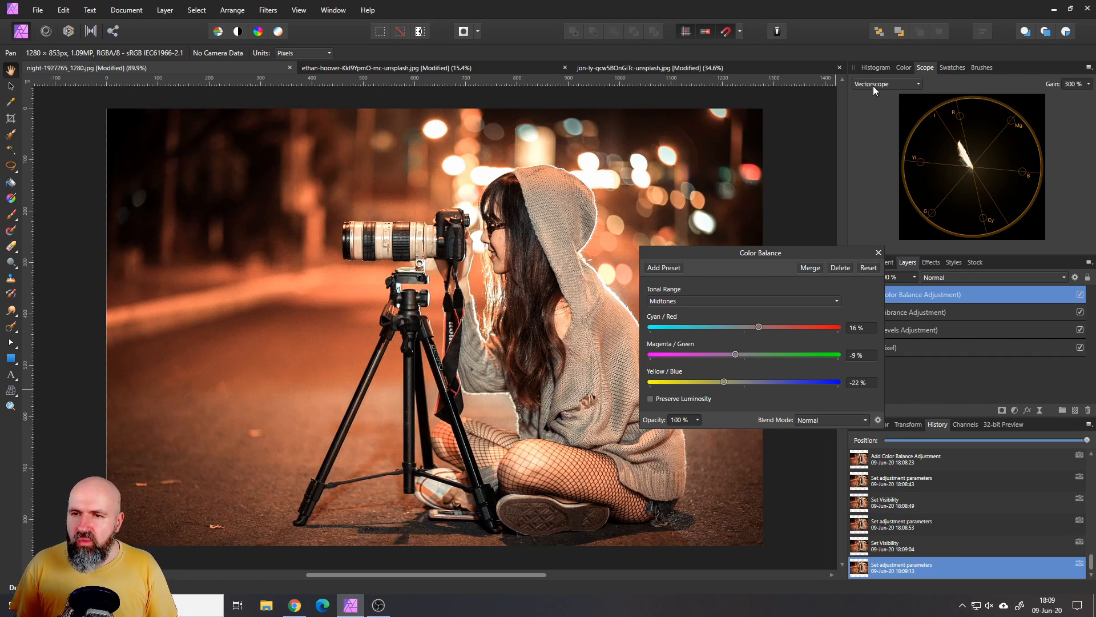
Step: Switch the scope from Vectorscope back to RGB Waveform
click(889, 84)
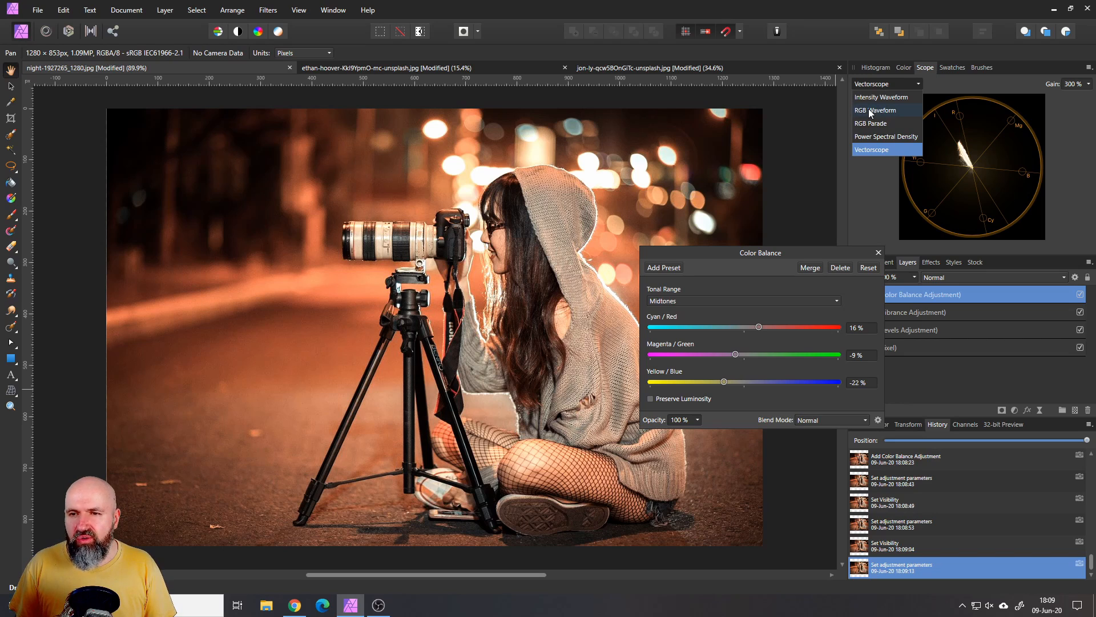
click(868, 109)
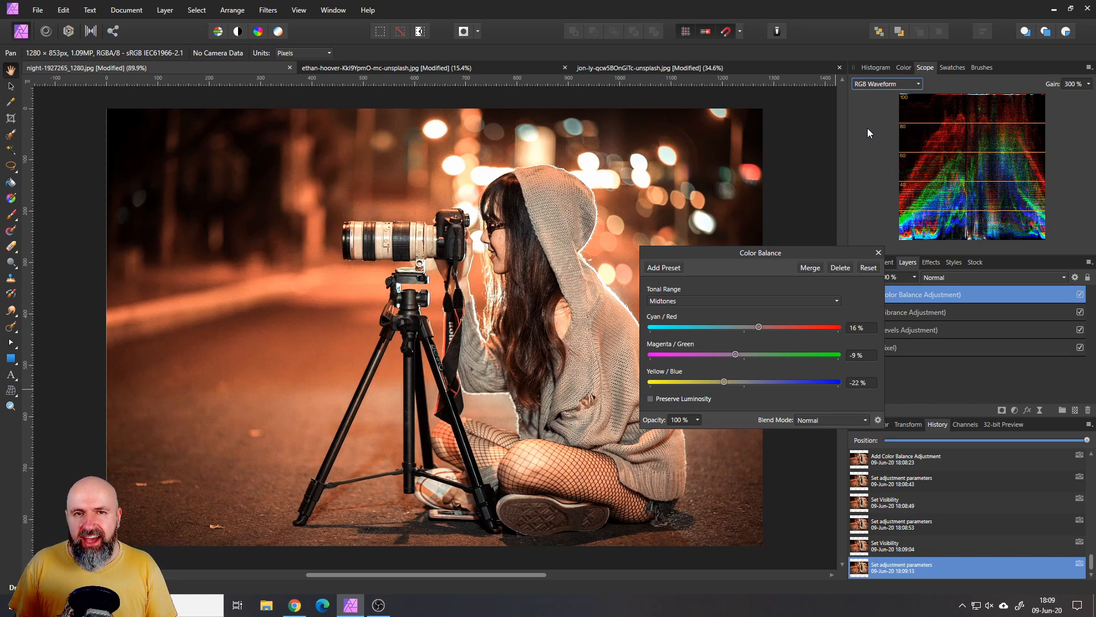